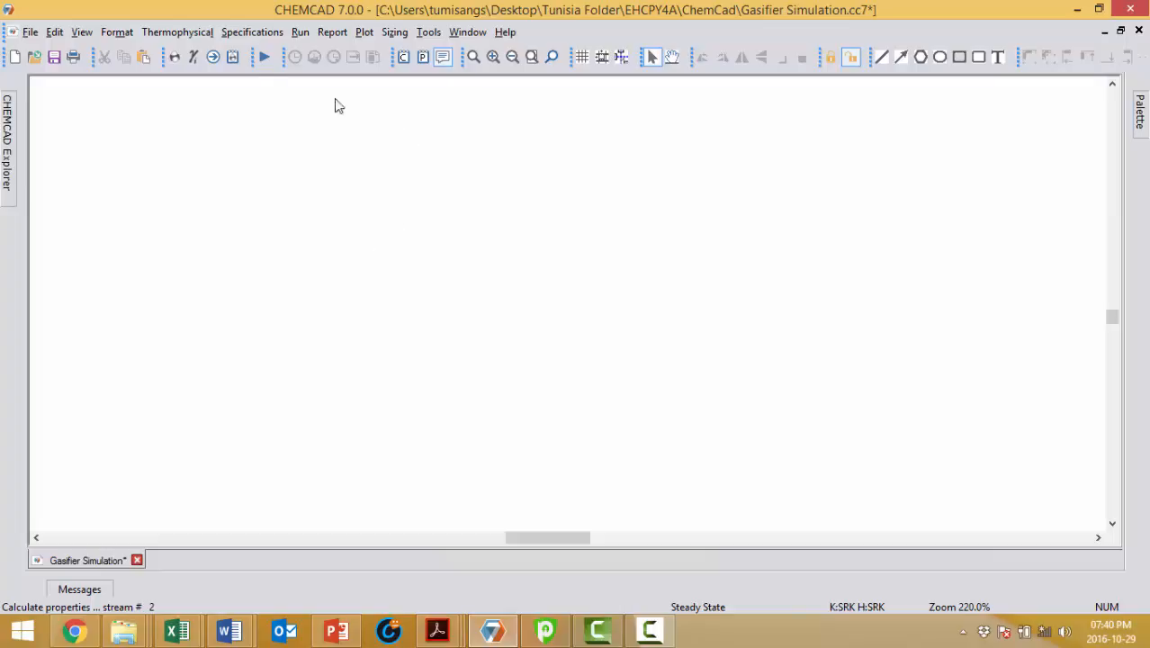
# - Set the simulation's engineering units to the Common SI profile
pyautogui.click(191, 34)
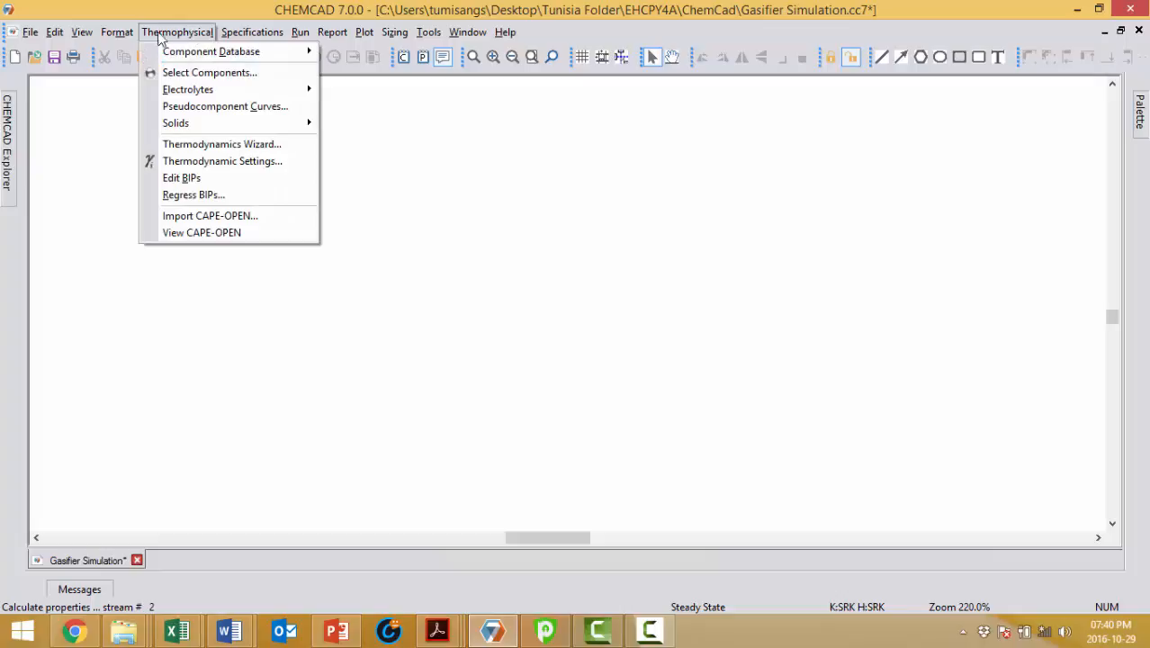
pyautogui.moveTo(118, 33)
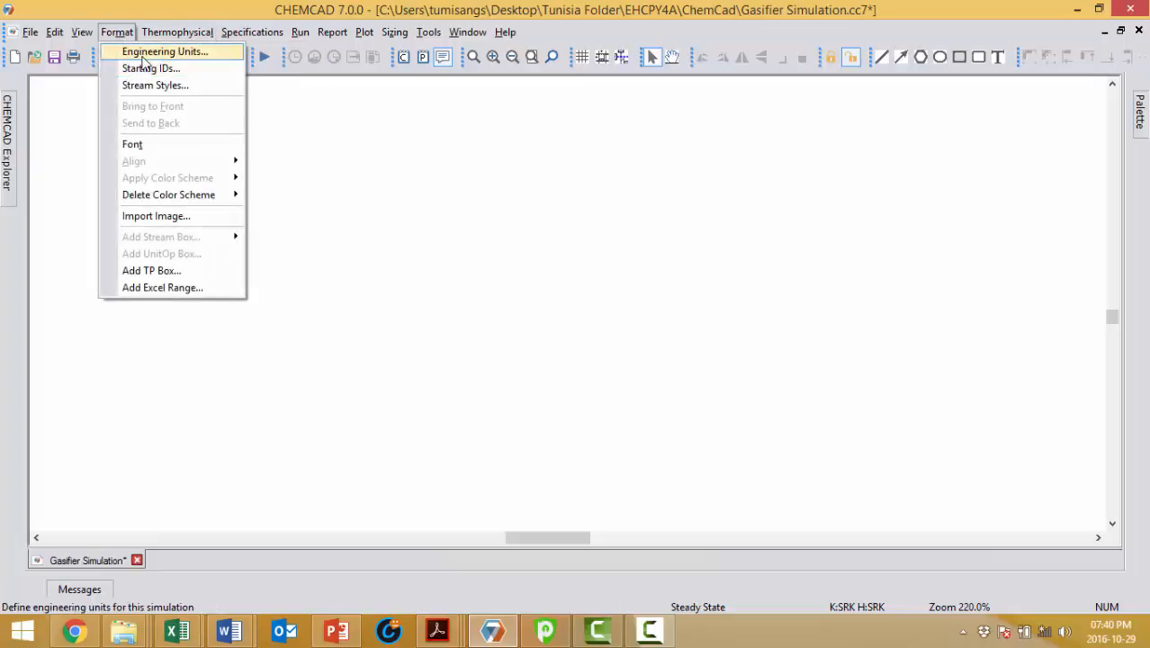
pyautogui.click(142, 54)
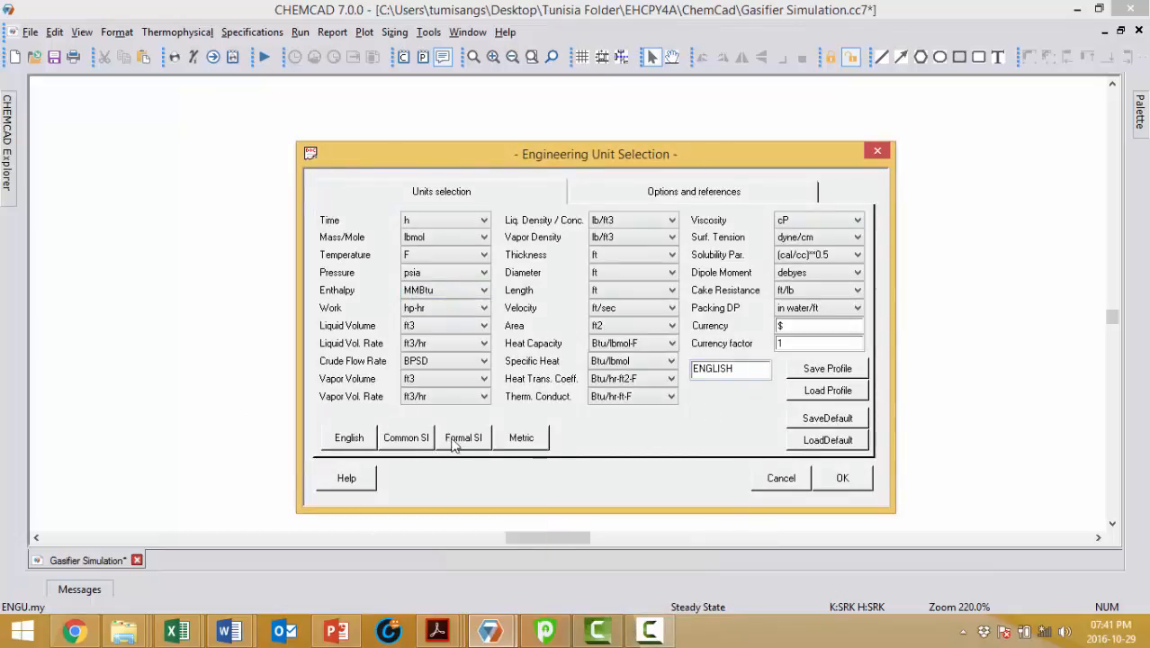
pyautogui.click(416, 438)
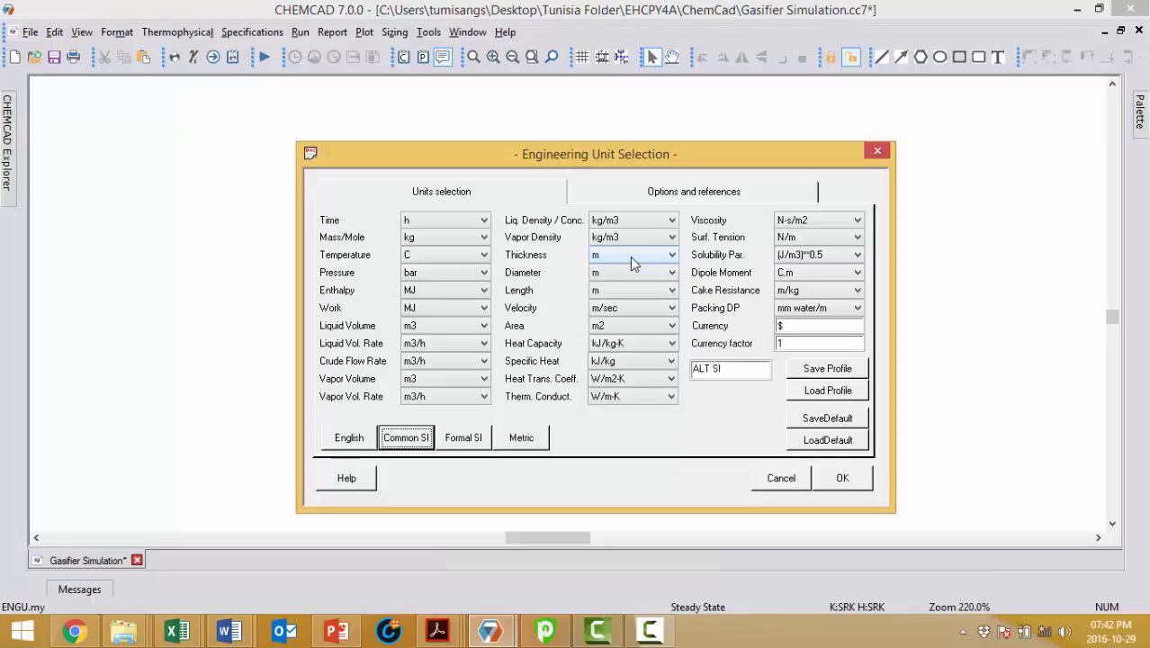
pyautogui.click(844, 481)
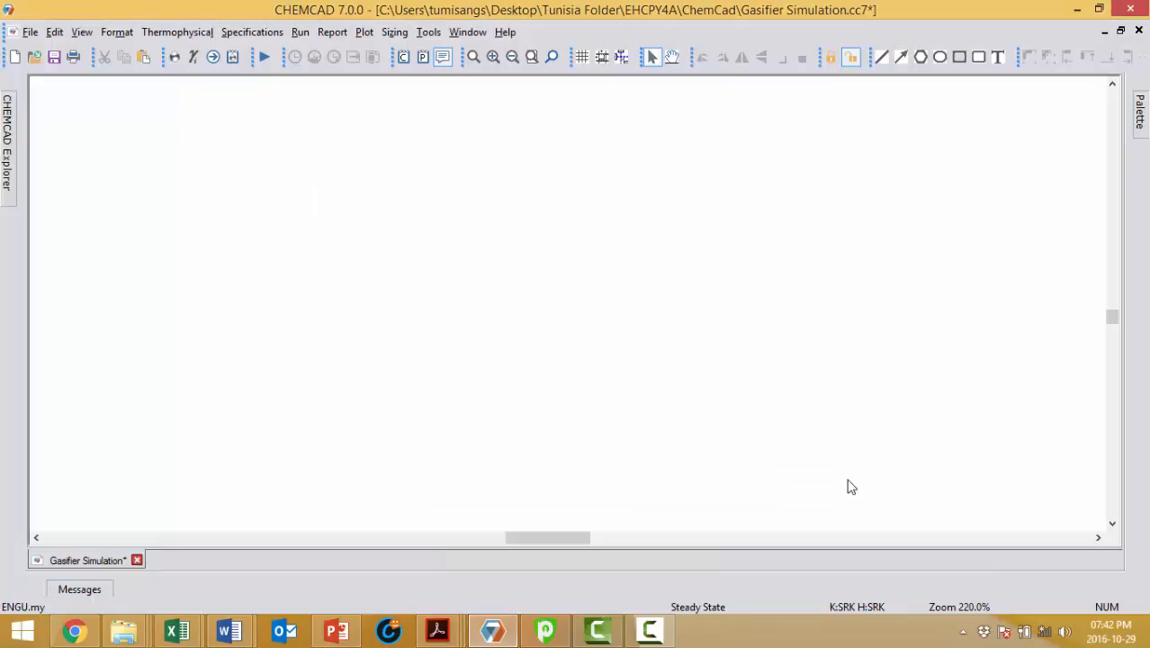
# - Open the component selection and add Hydrogen to the selected components
pyautogui.click(171, 32)
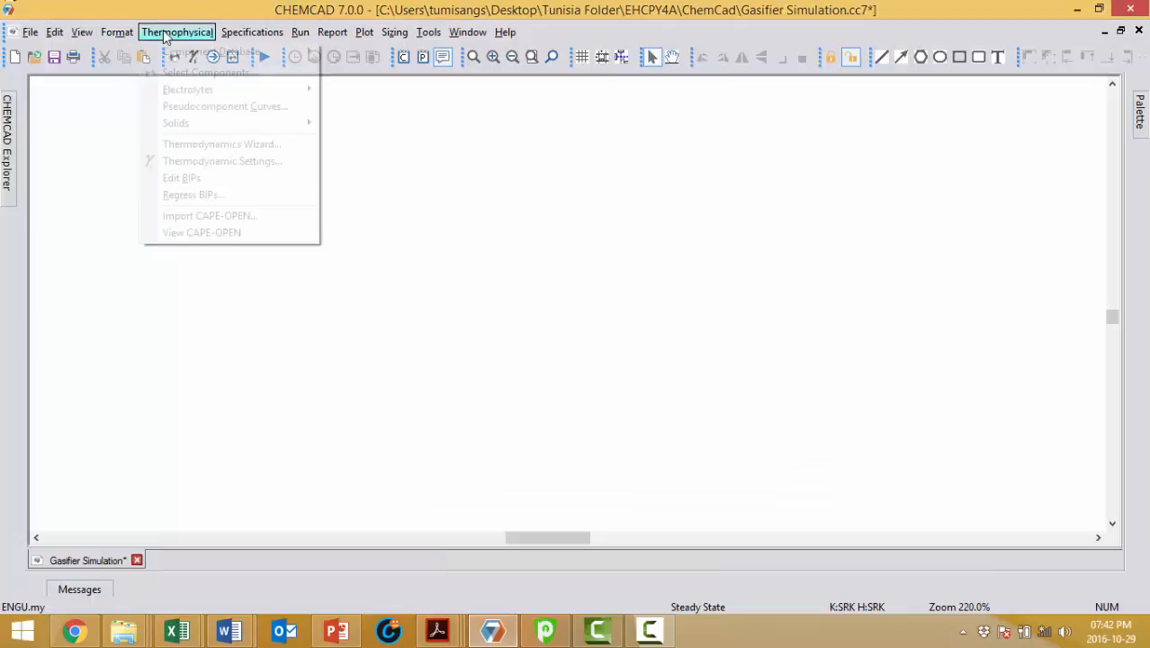
pyautogui.click(231, 73)
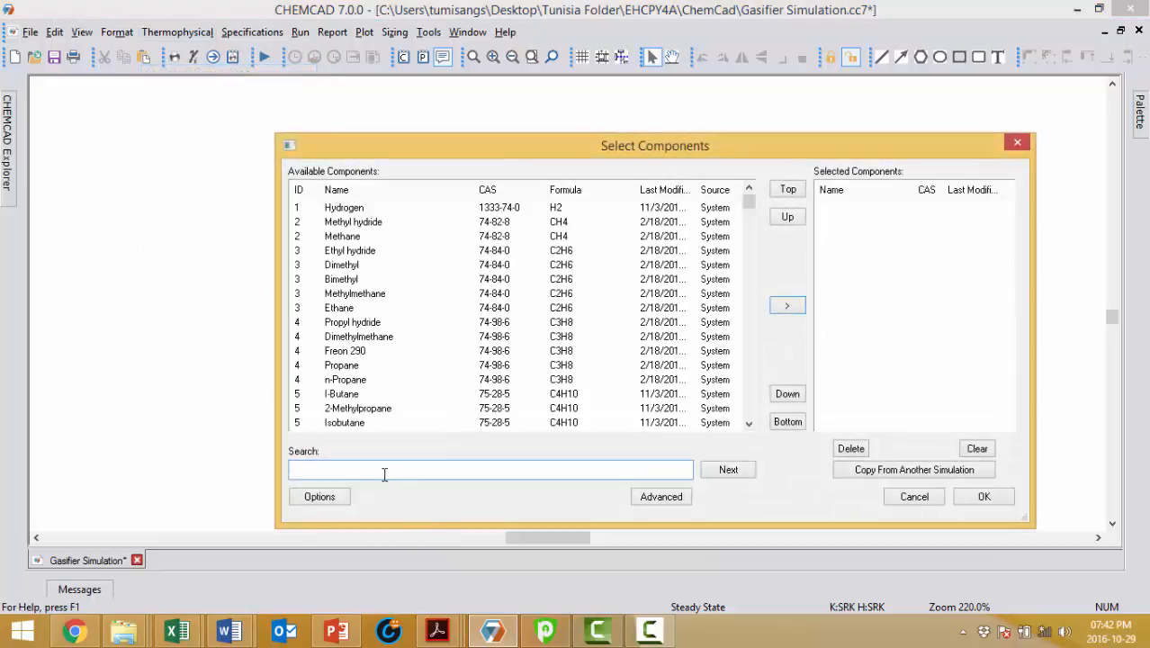
pyautogui.click(351, 209)
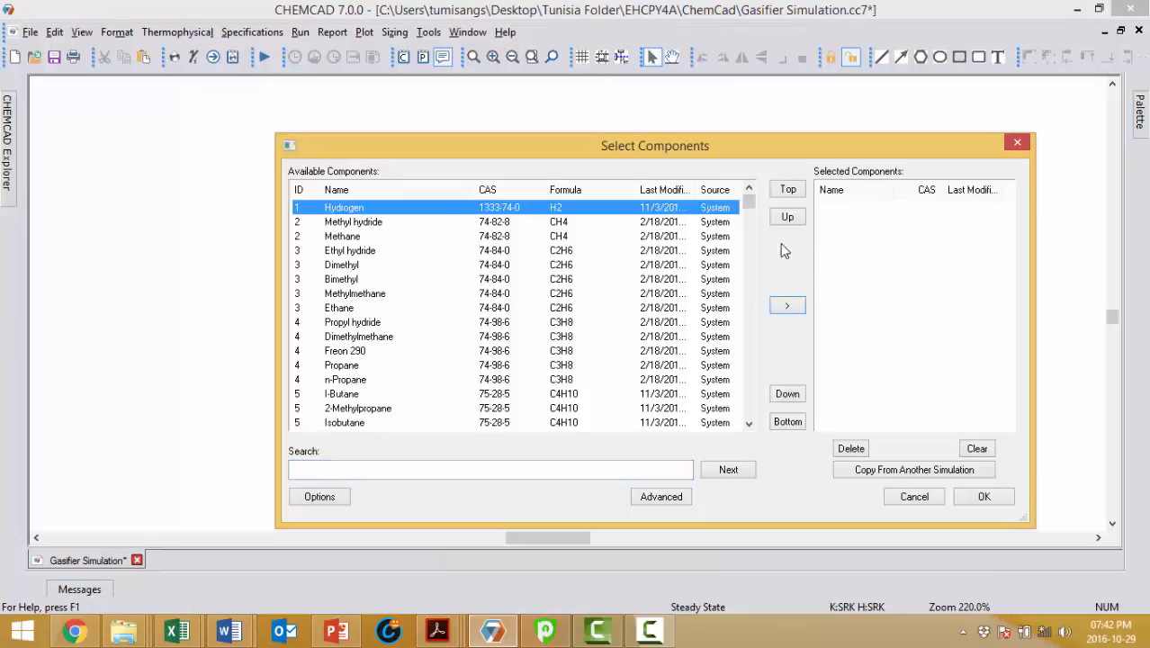
pyautogui.click(786, 308)
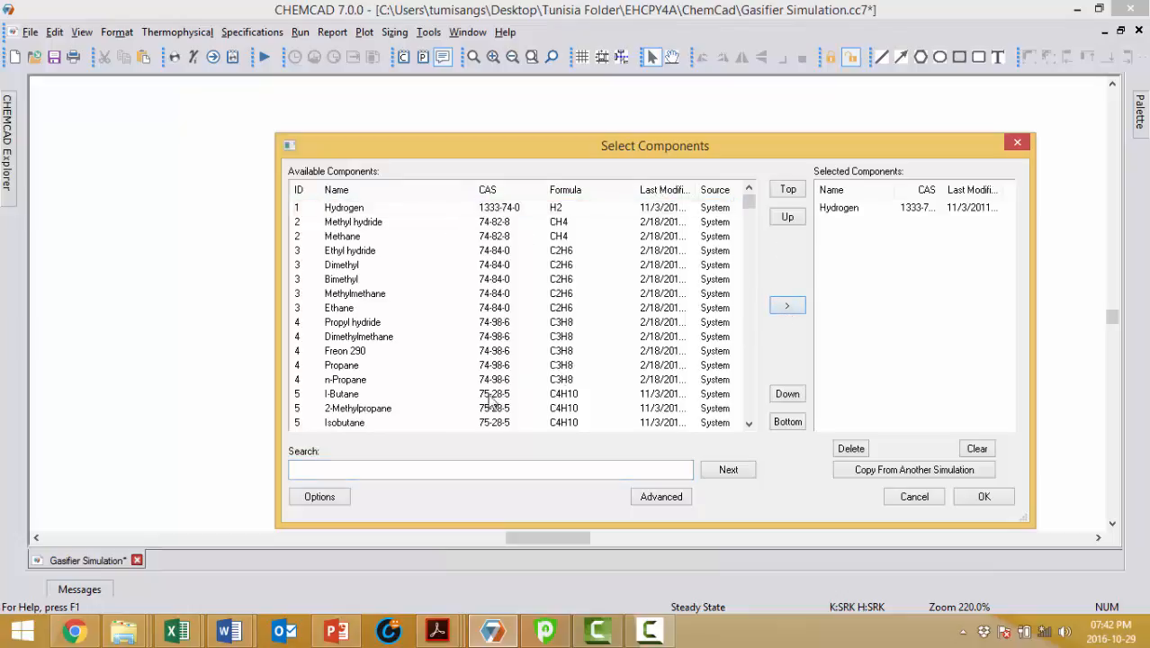
# - Search the component database for "water" and add Water to the selected components
pyautogui.click(308, 469)
pyautogui.write('w')
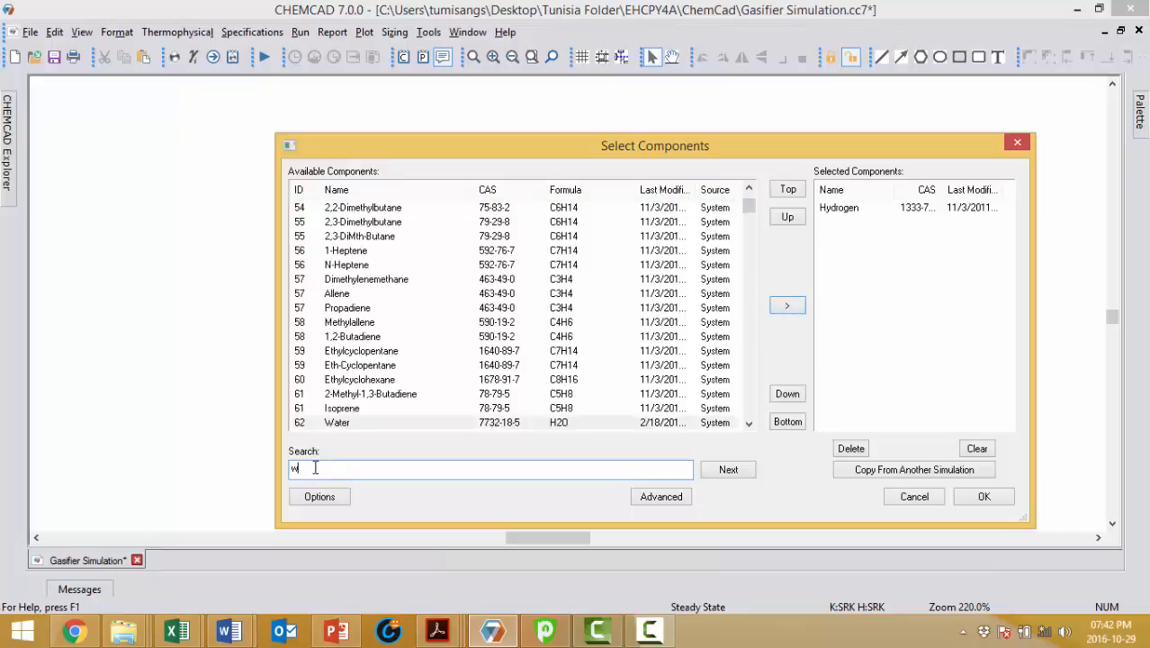
pyautogui.write('ater')
pyautogui.click(360, 424)
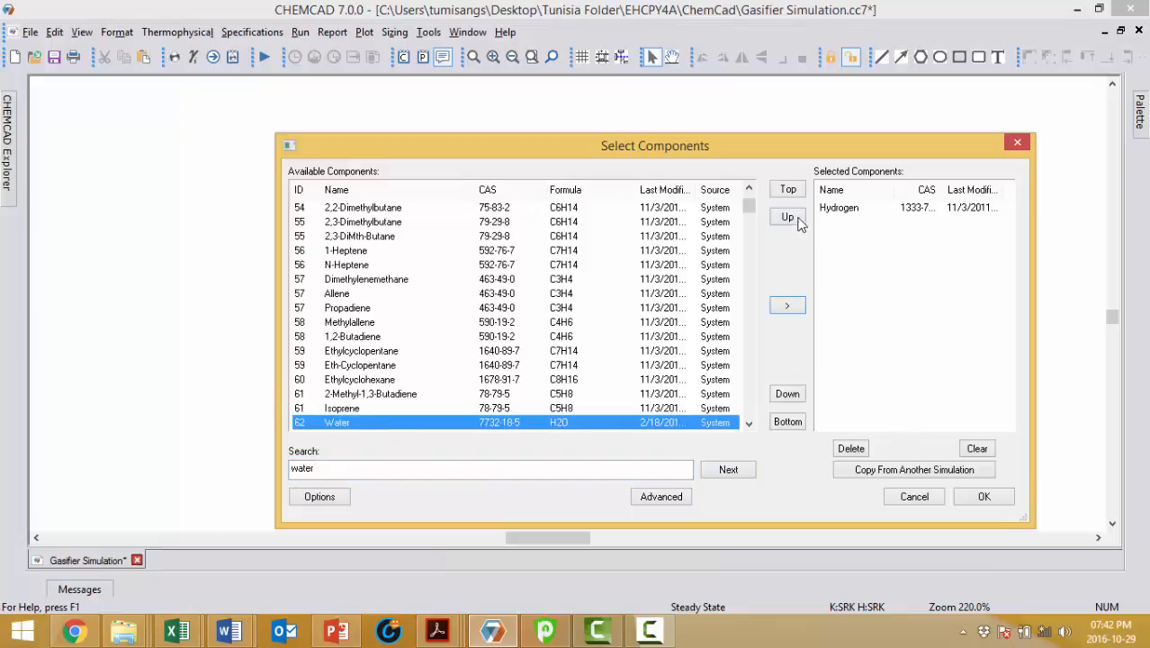
pyautogui.click(788, 307)
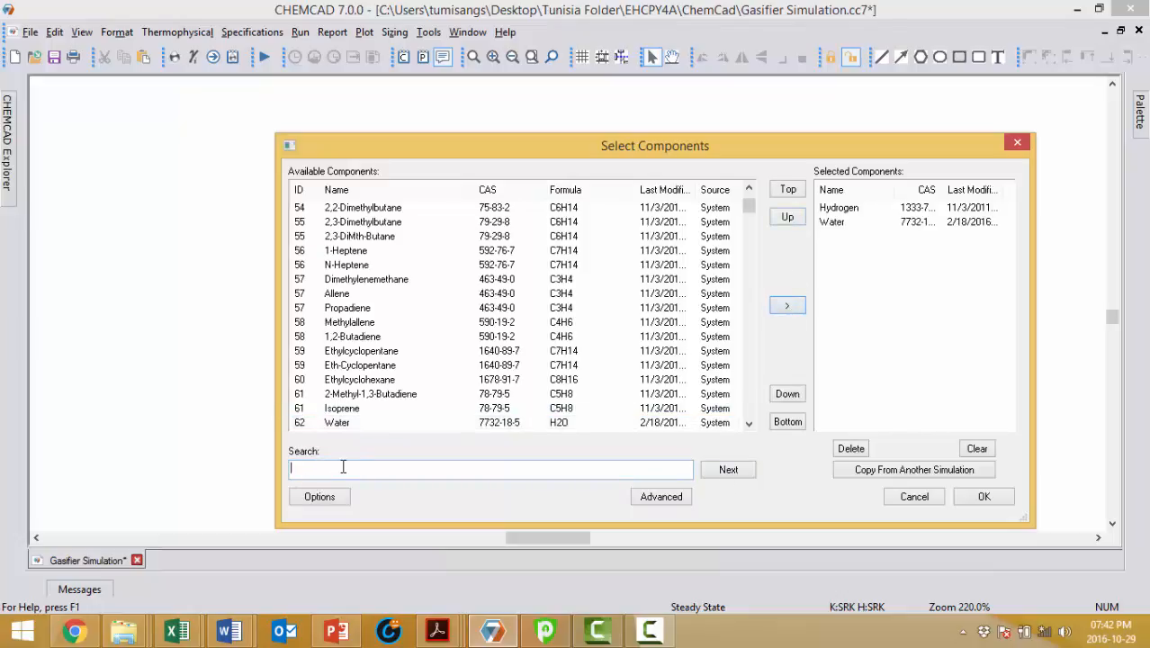
# - Search the available components for "carb" and highlight Carbon Monoxide in the results
pyautogui.write('c')
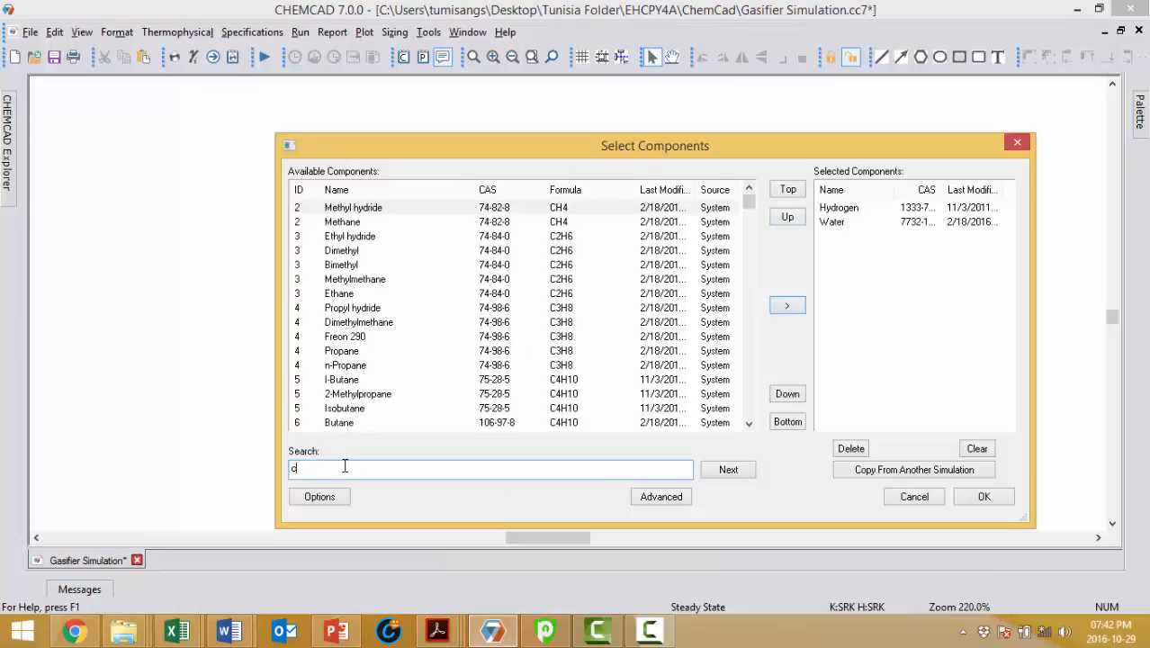
pyautogui.write('arb')
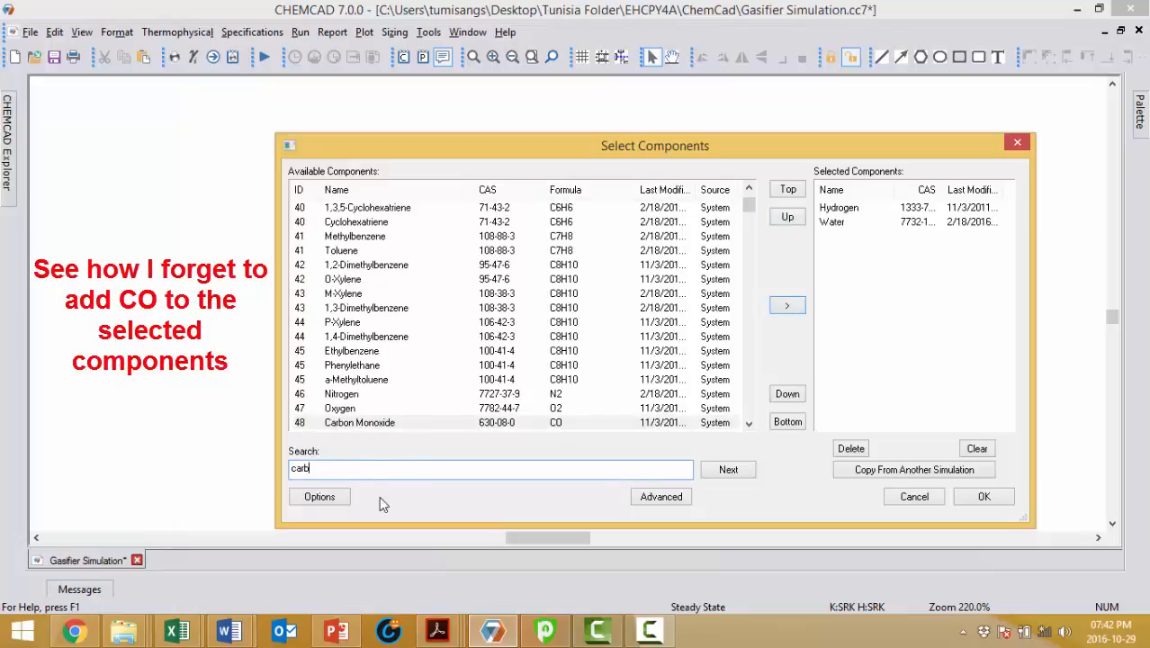
pyautogui.click(369, 422)
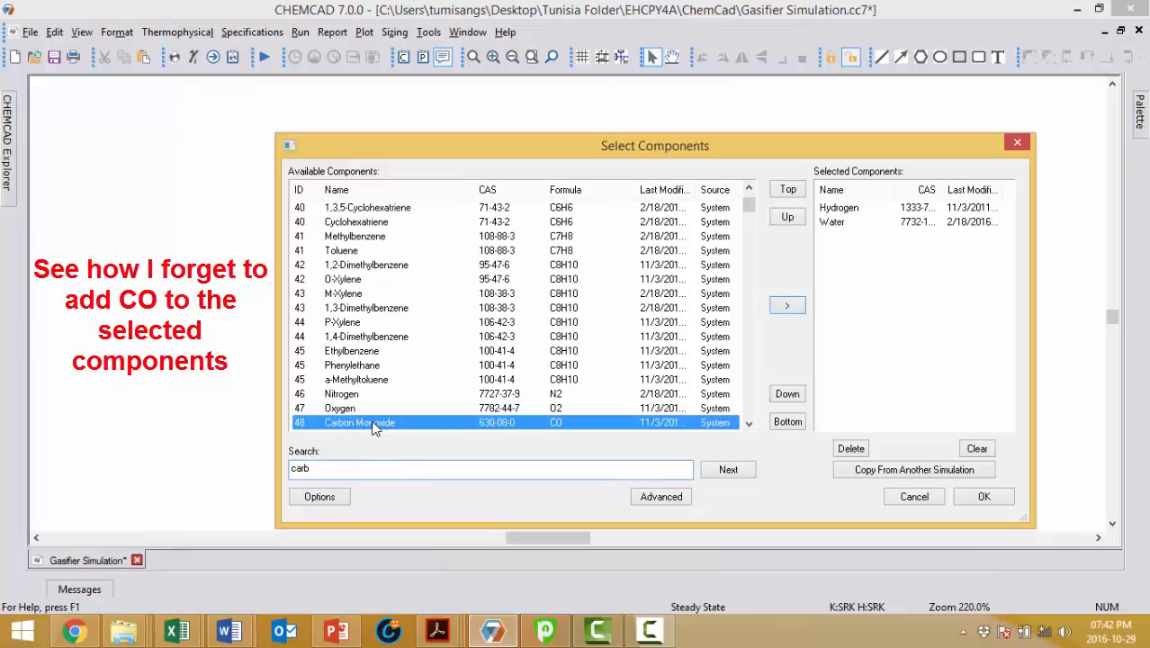
pyautogui.click(727, 471)
# - Search the available components for "co2" and add Carbon Dioxide to the selected components
pyautogui.doubleClick(372, 468)
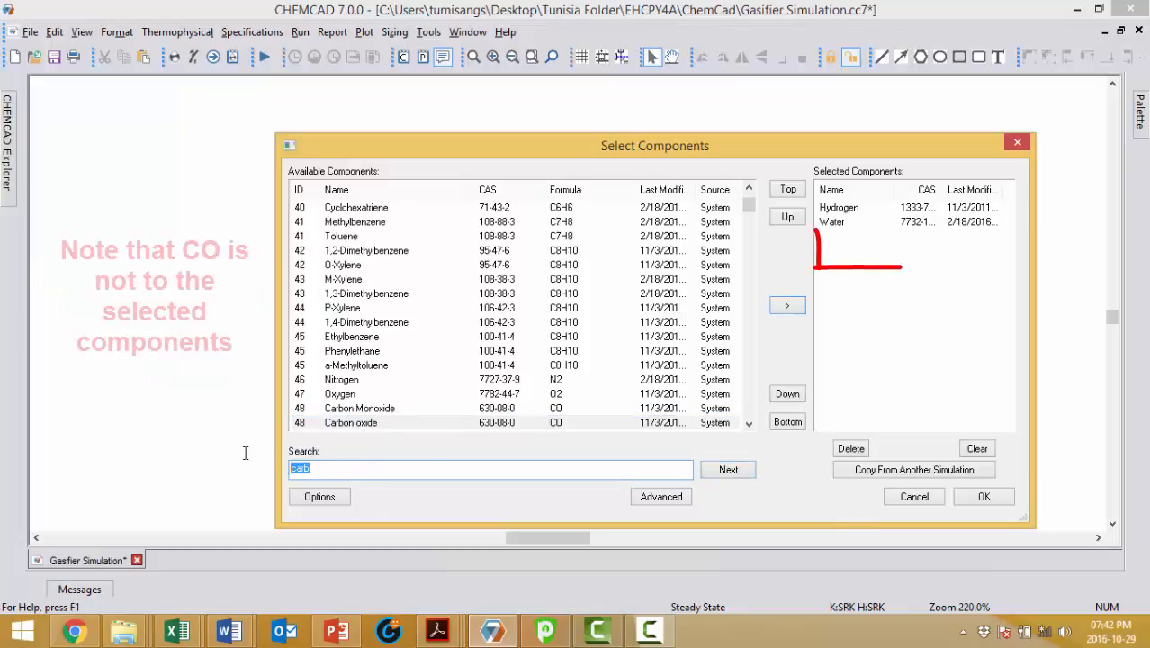
pyautogui.write('co2')
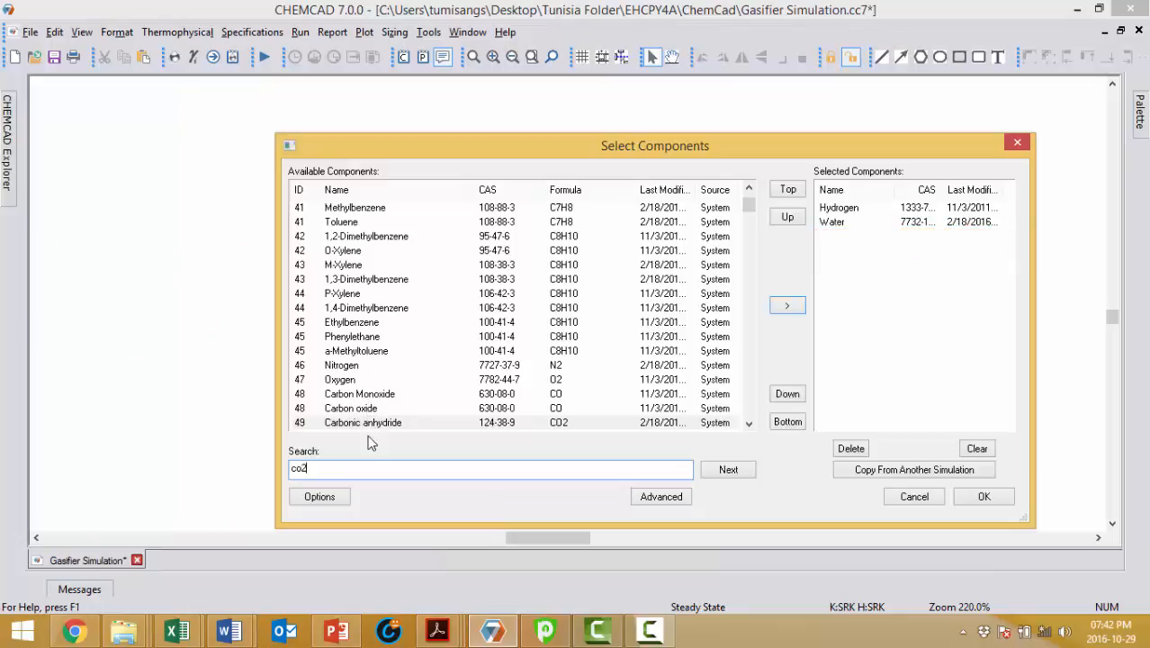
pyautogui.scroll(-1, 476, 424)
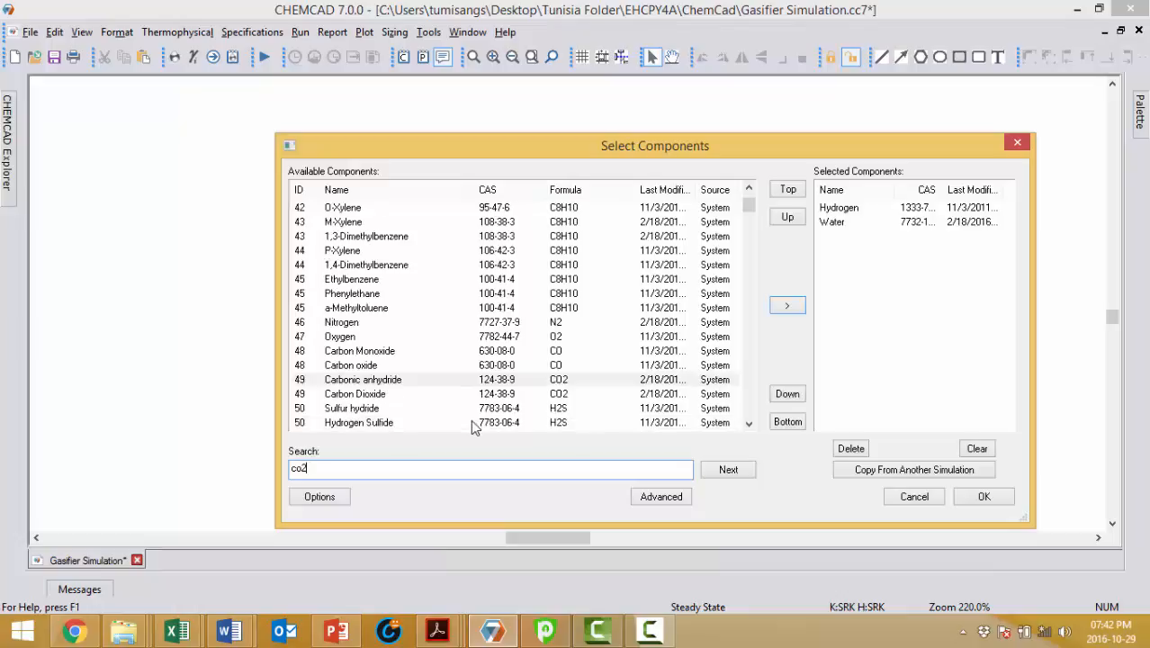
pyautogui.click(369, 394)
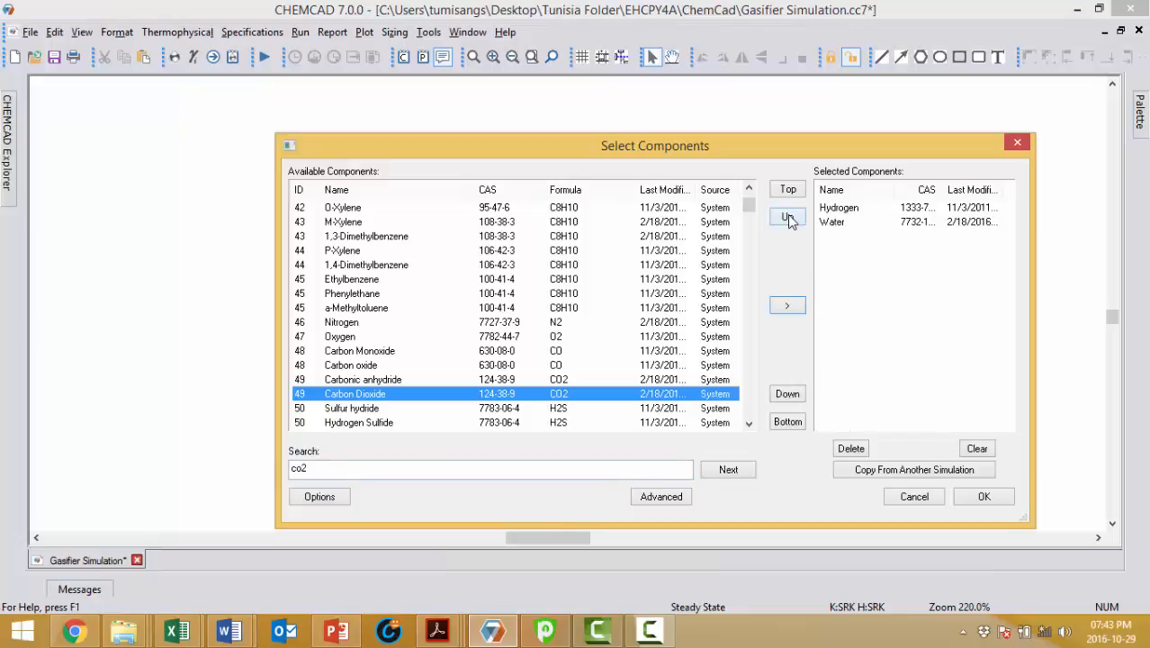
pyautogui.click(792, 308)
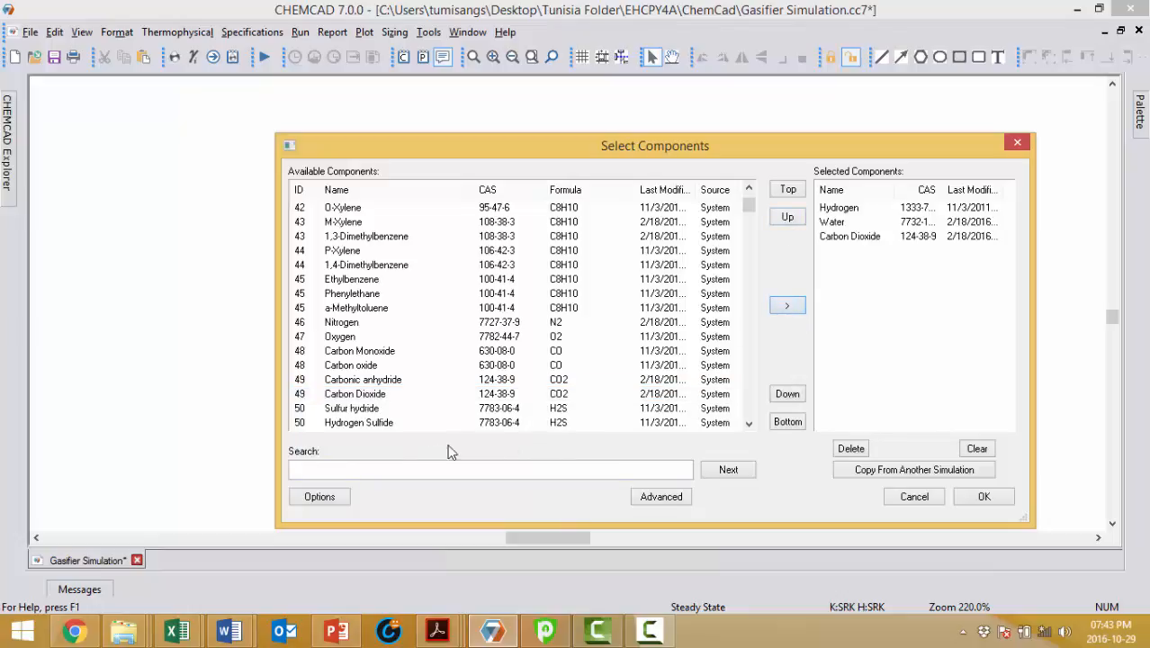
# - Search for "sucrose", add Sucrose to the selected components, and accept the component list
pyautogui.click(356, 469)
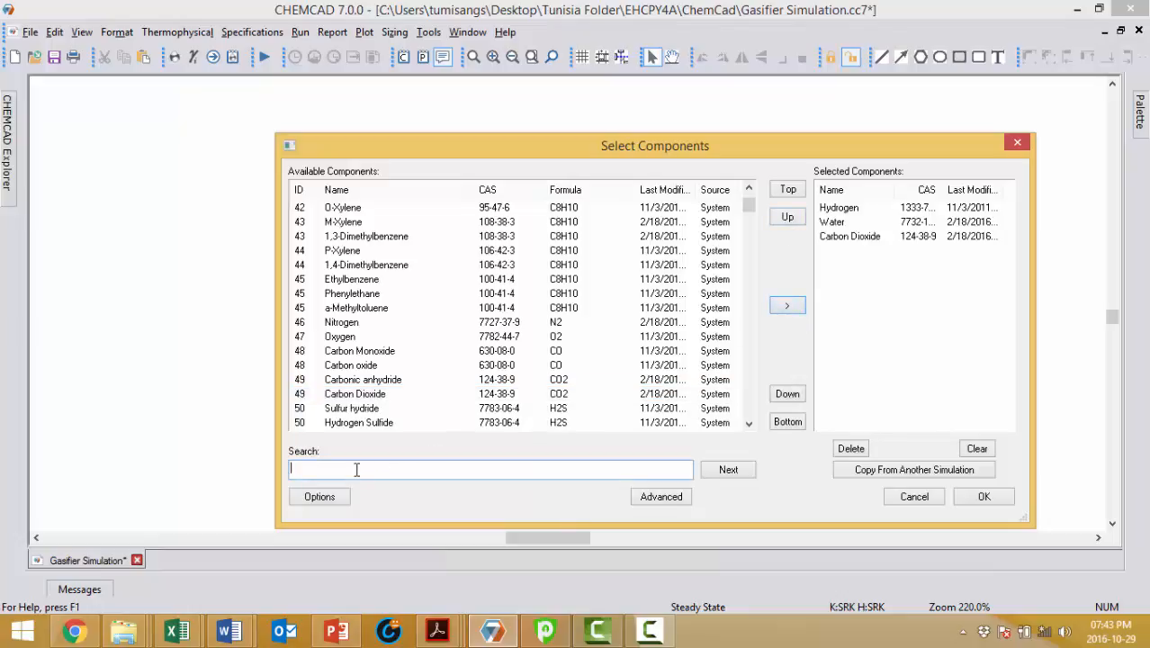
pyautogui.write('suc')
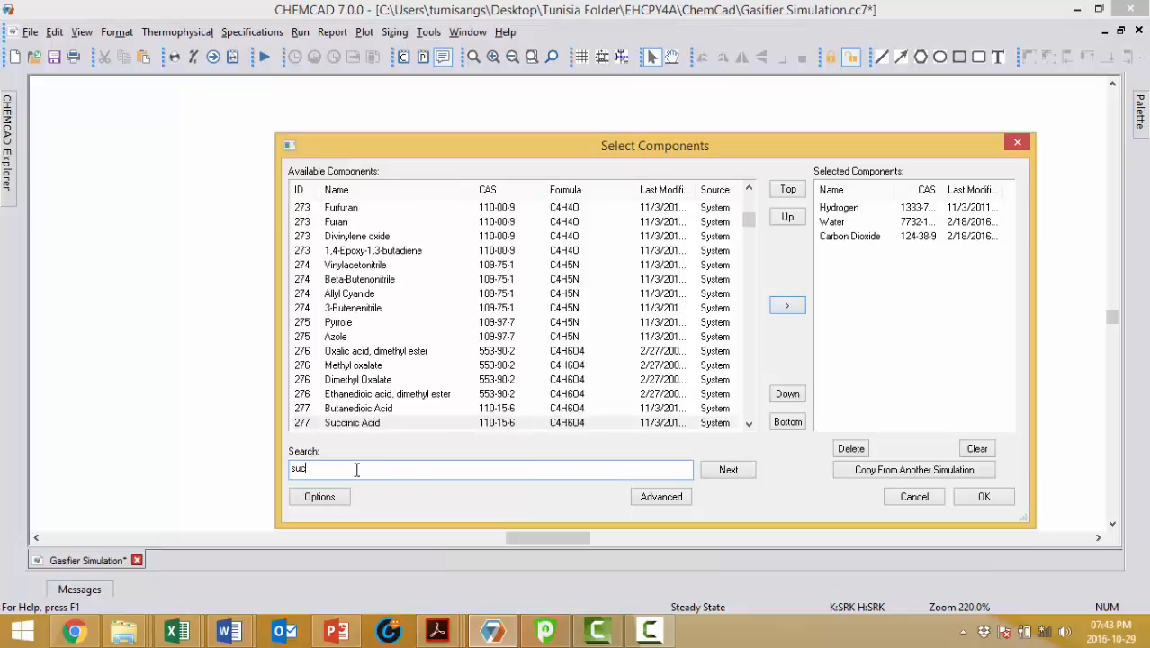
pyautogui.write('rose')
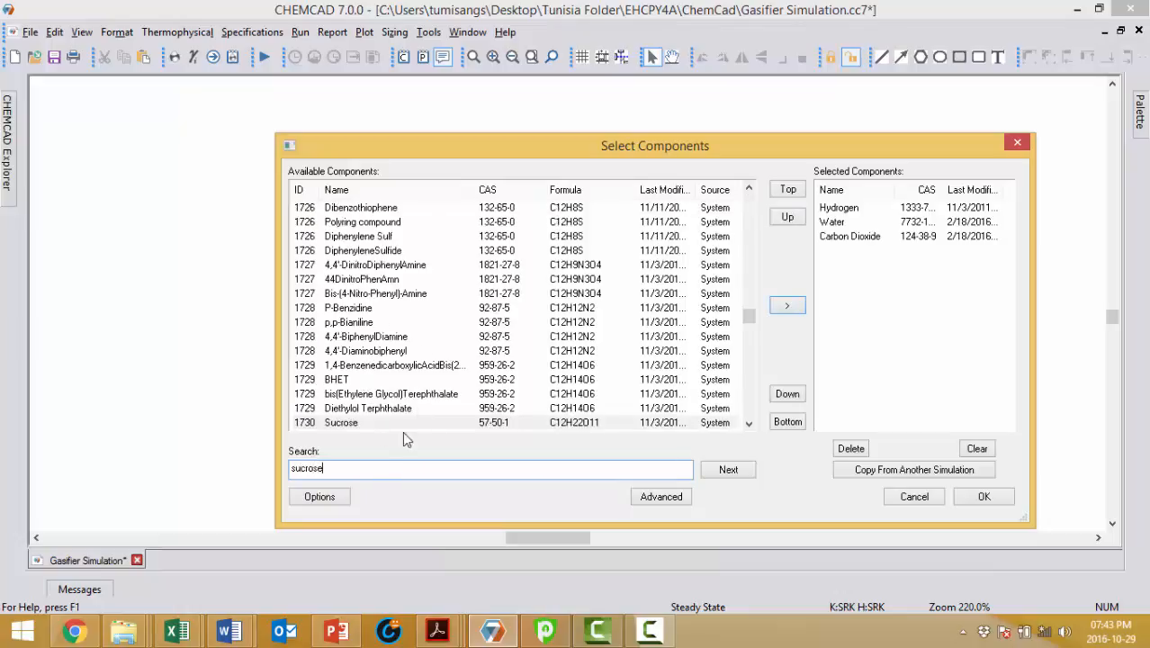
pyautogui.click(362, 422)
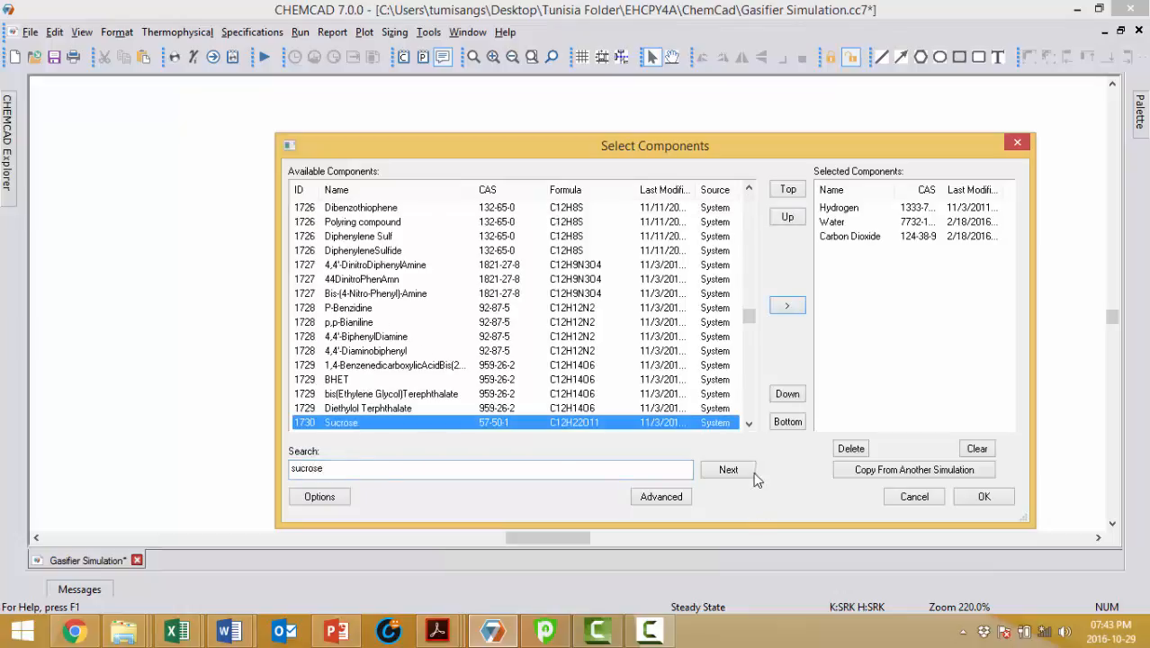
pyautogui.click(787, 306)
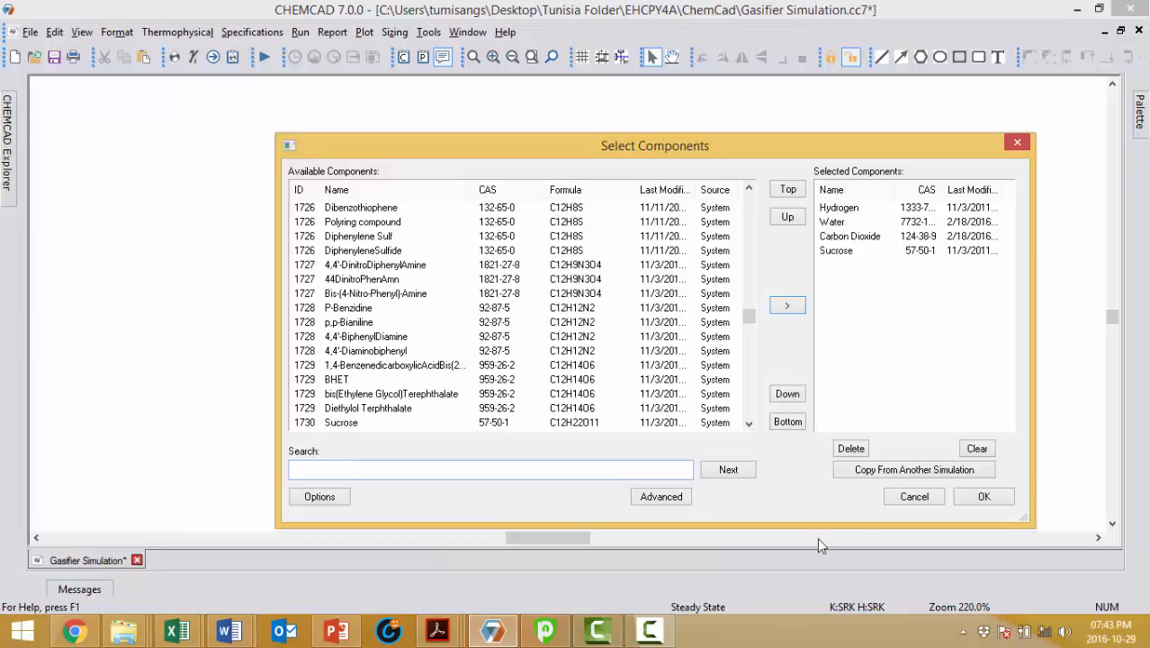
pyautogui.click(985, 498)
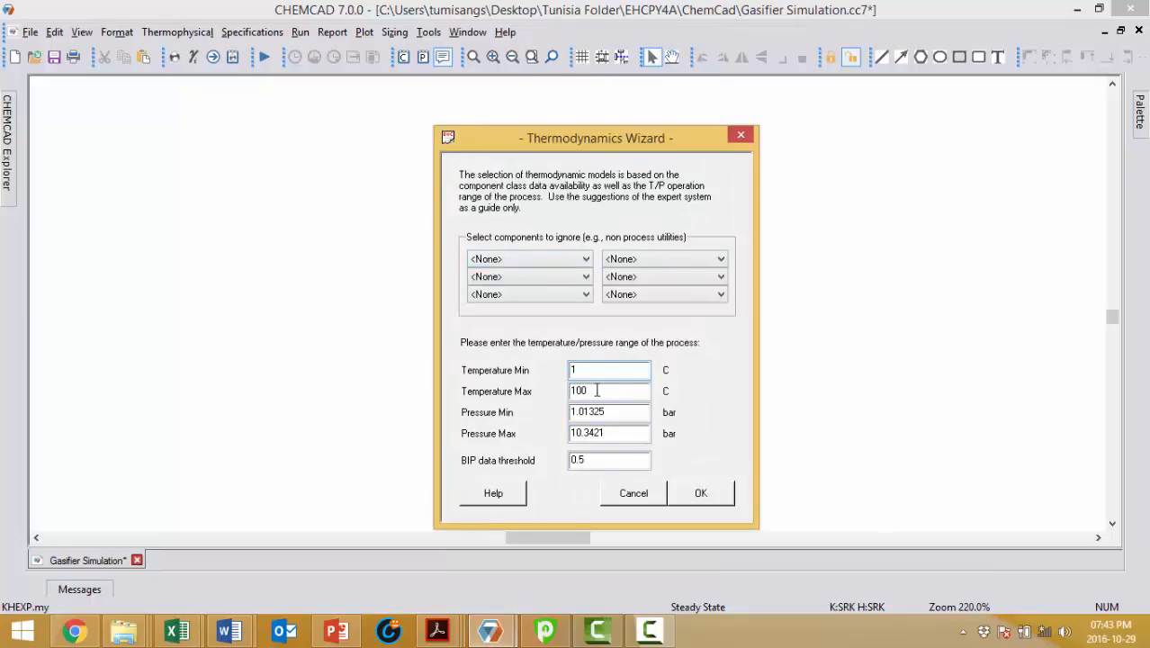
# - Set the process range's maximum temperature to 1500 °C and maximum pressure to 80 bar, and accept the suggested thermodynamic models and settings
pyautogui.moveTo(596, 390); pyautogui.dragTo(557, 391)
pyautogui.write('1500')
pyautogui.moveTo(609, 433); pyautogui.dragTo(546, 441)
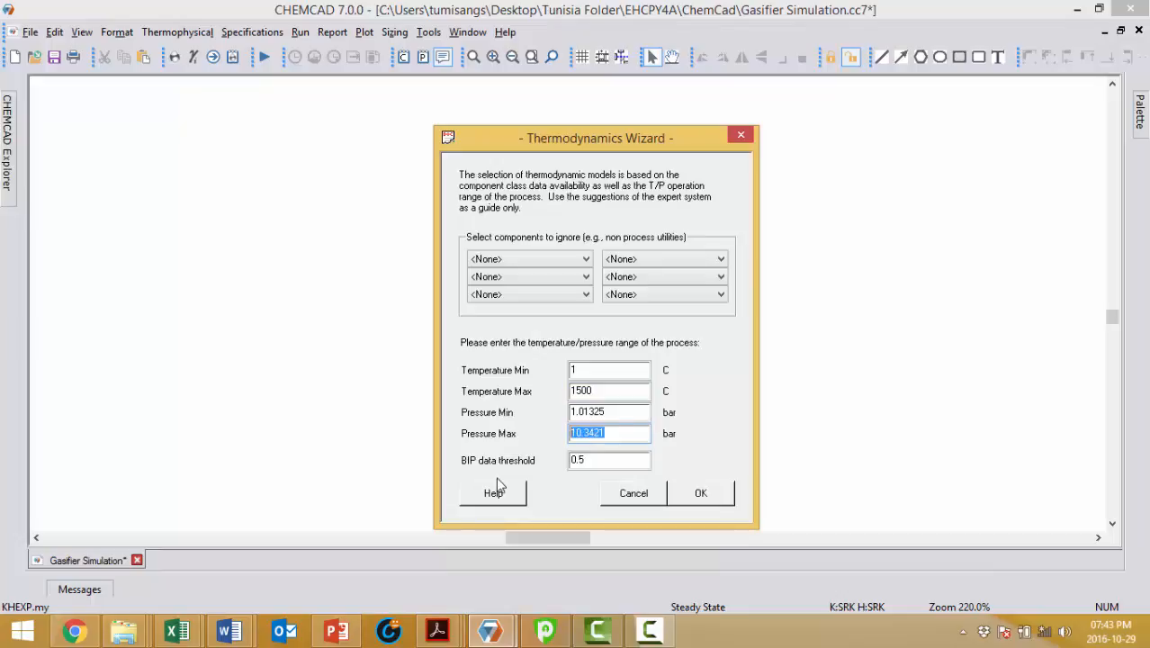
pyautogui.write('80')
pyautogui.click(705, 498)
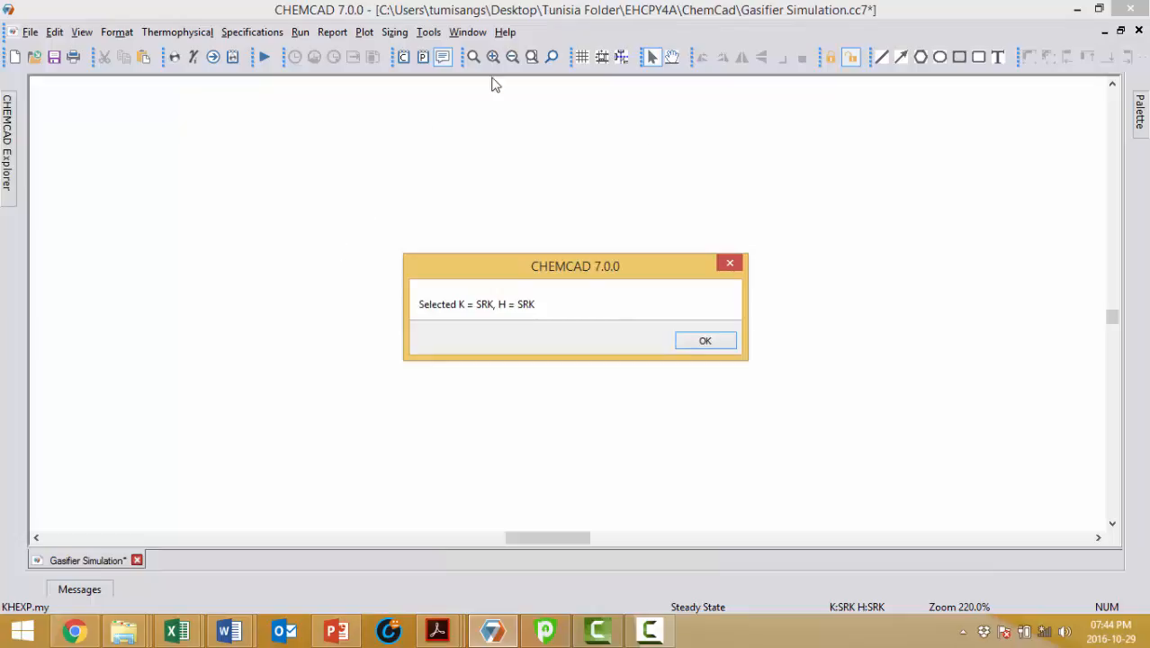
pyautogui.click(701, 343)
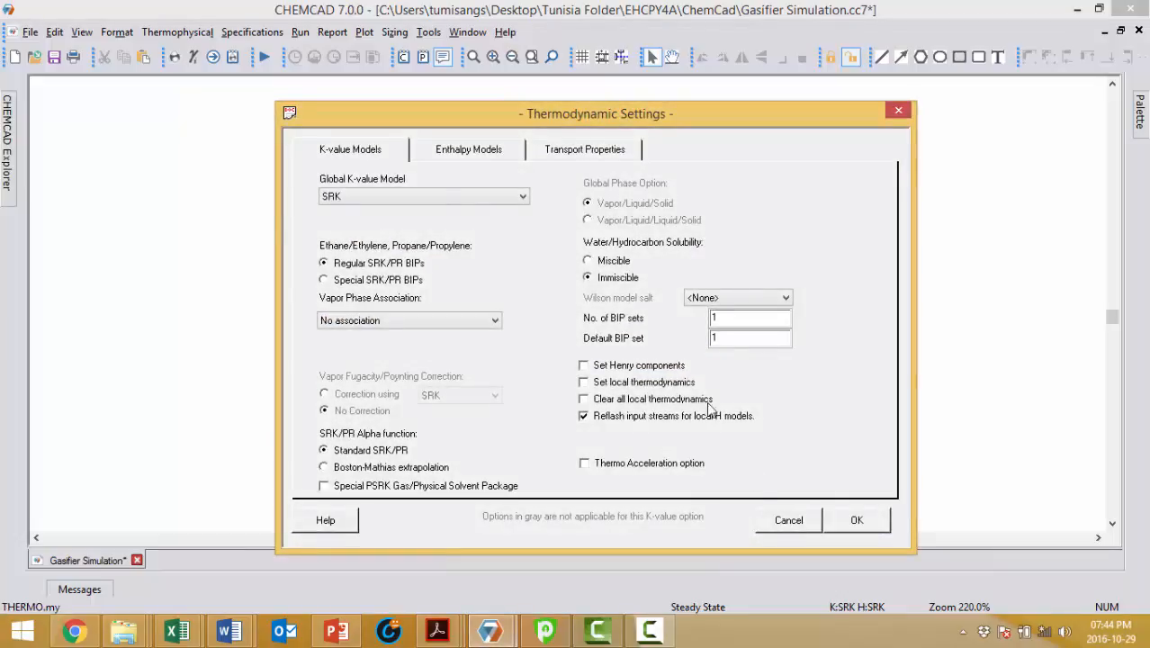
pyautogui.click(853, 522)
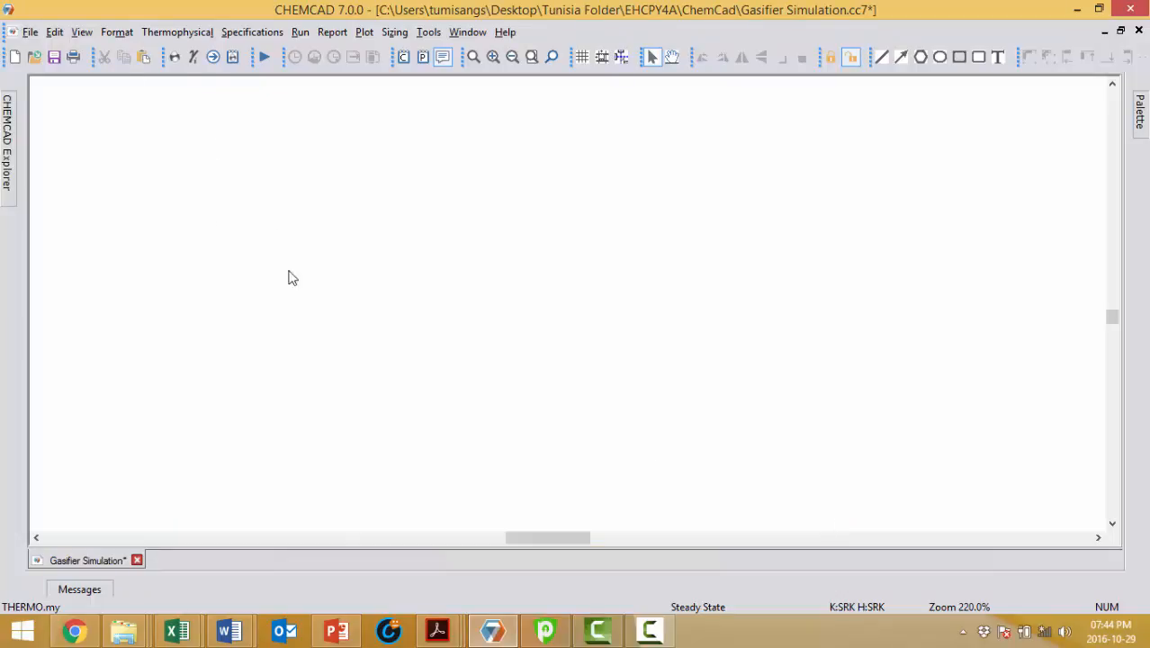
pyautogui.click(197, 34)
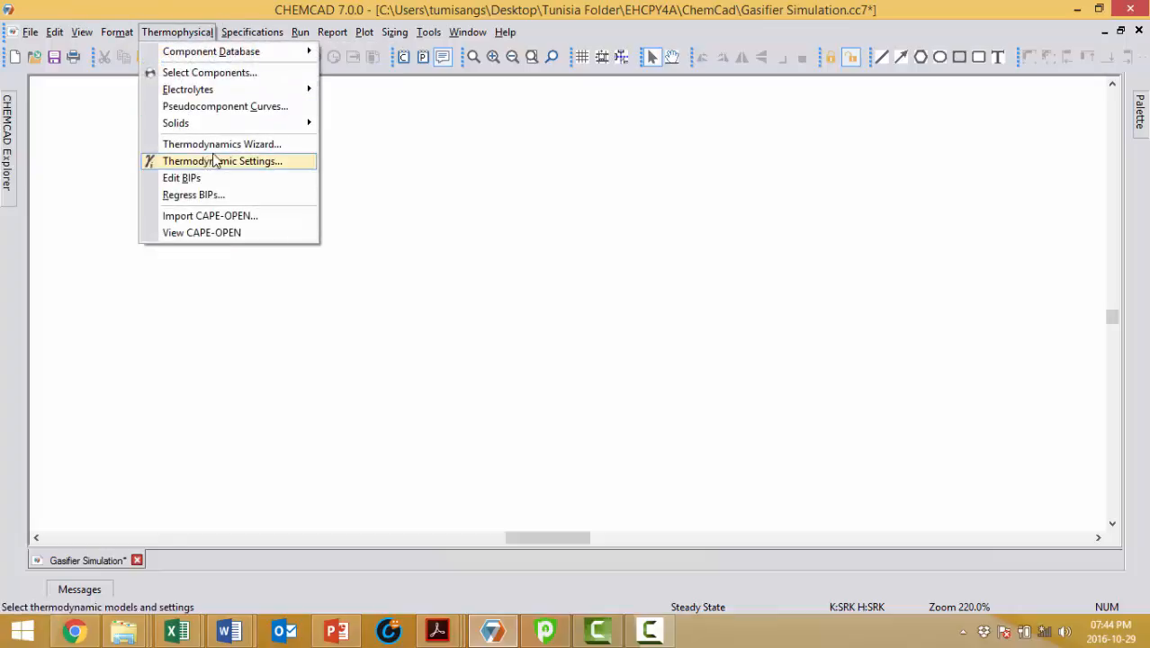
pyautogui.click(380, 153)
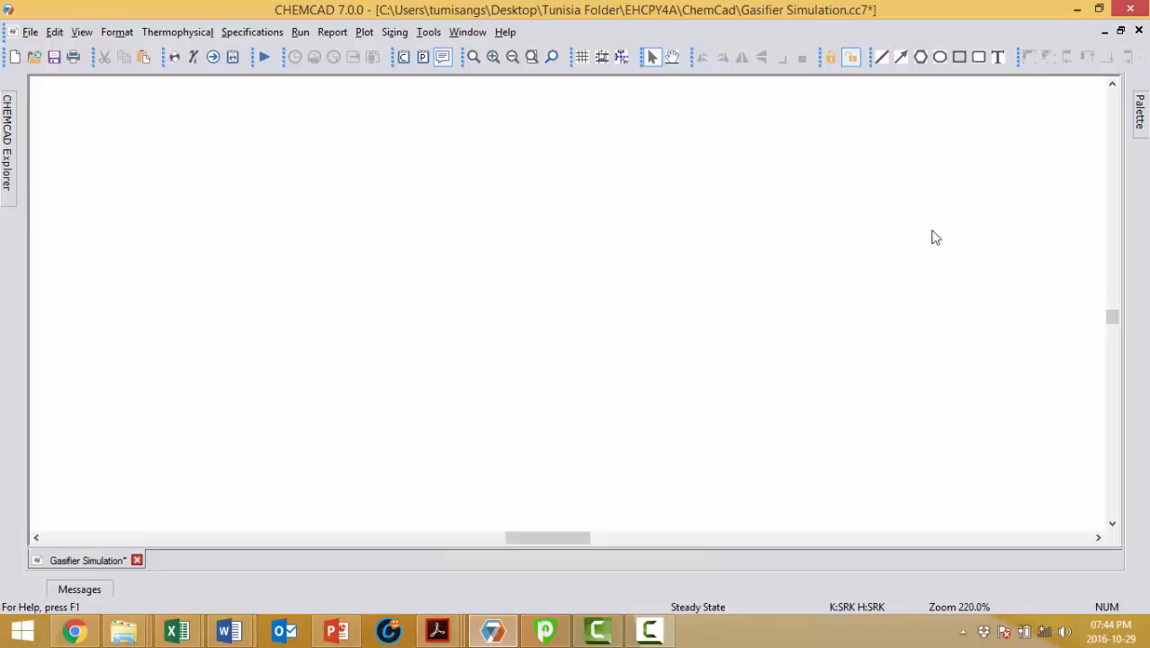
# - Examine the reactor unit operations available for the flowsheet
pyautogui.moveTo(1137, 112)
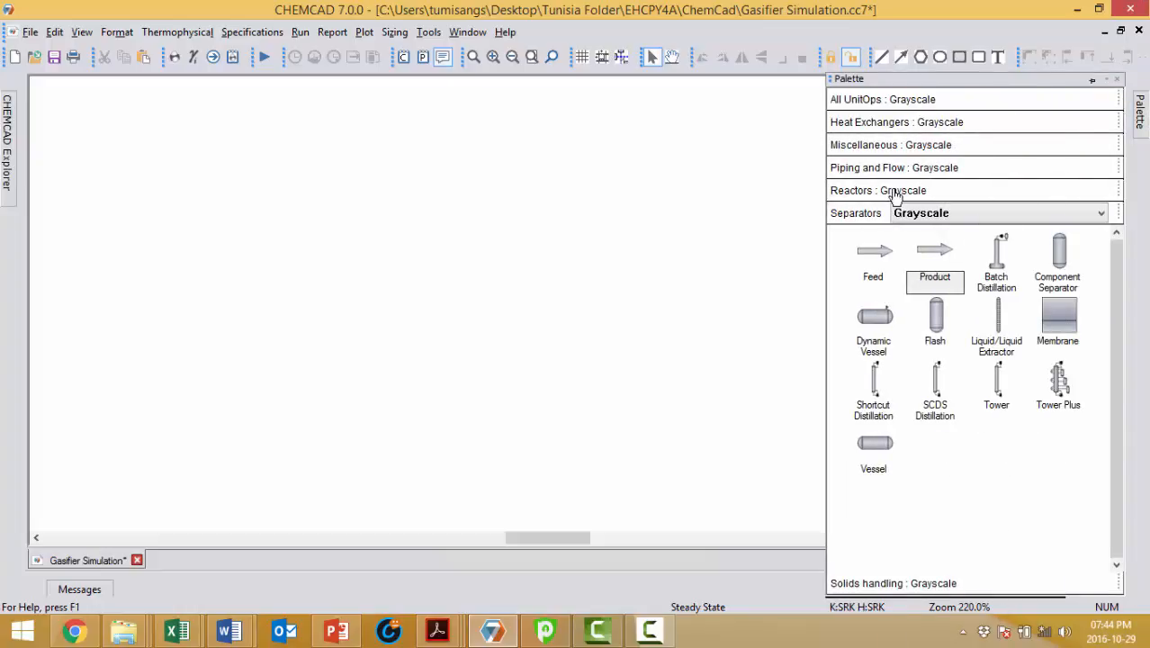
pyautogui.click(896, 191)
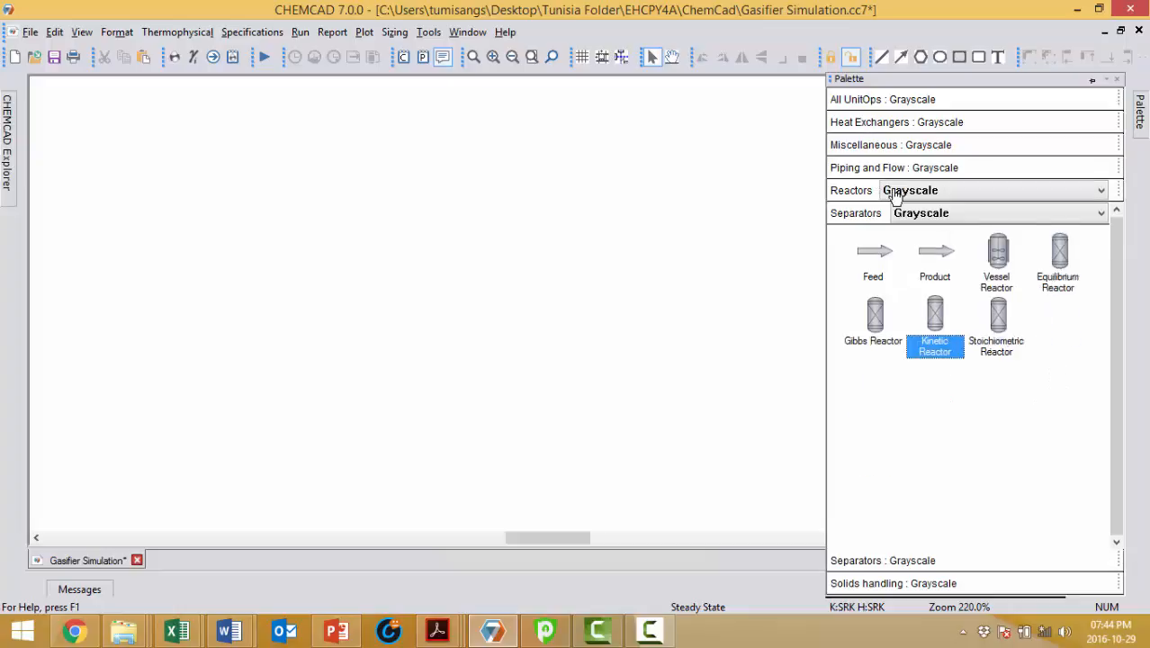
pyautogui.click(999, 297)
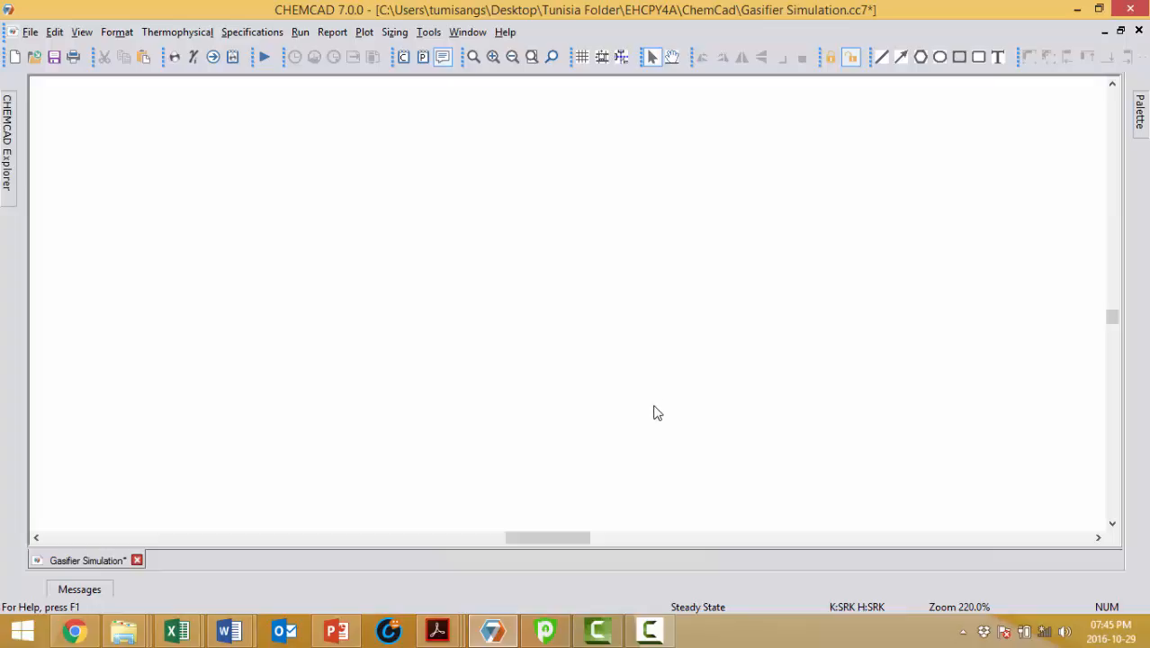
# - Set feed stream 1's temperature to 25 °C and its pressure to 20 bar
pyautogui.scroll(2, 664, 340)
pyautogui.scroll(-2, 664, 340)
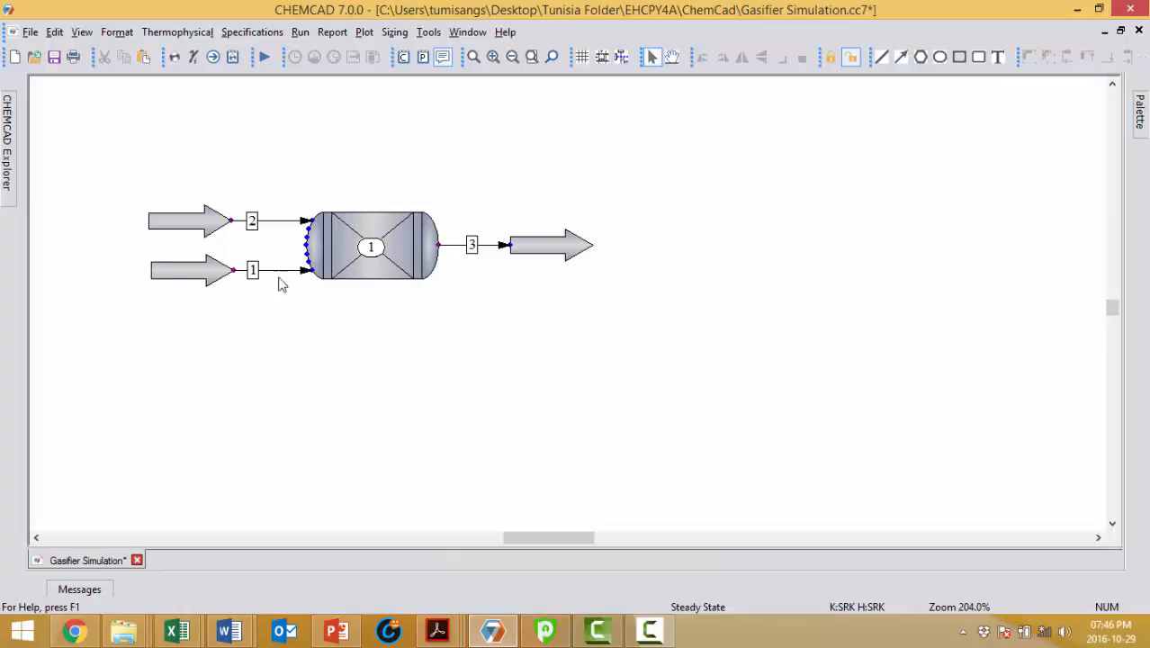
pyautogui.doubleClick(168, 277)
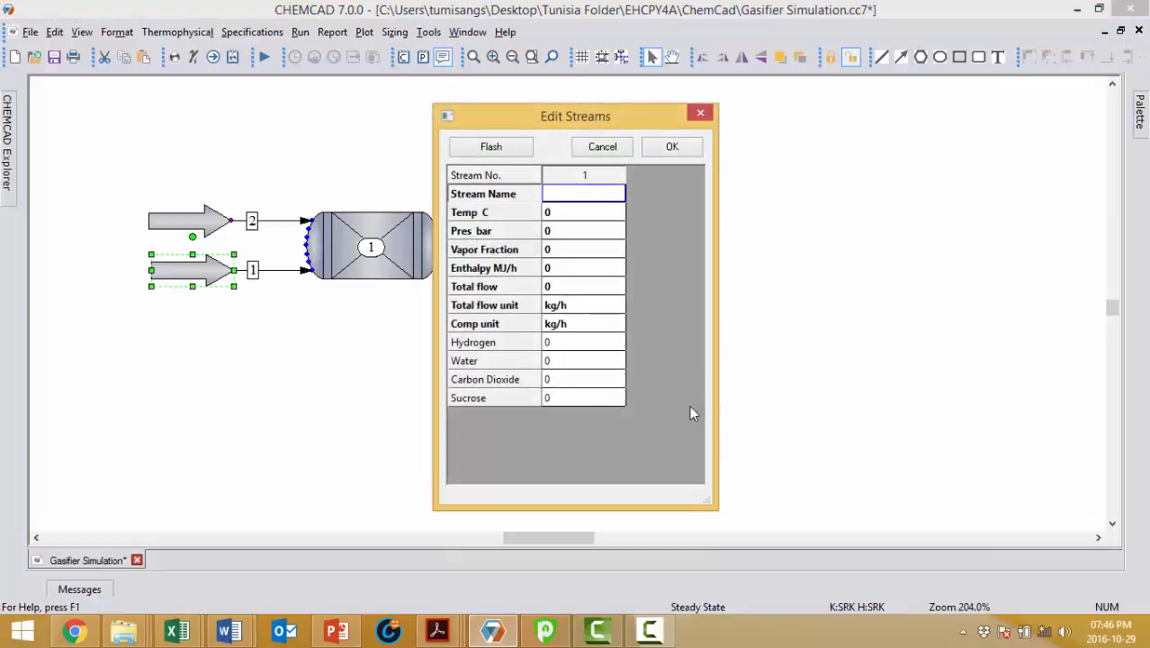
pyautogui.click(564, 221)
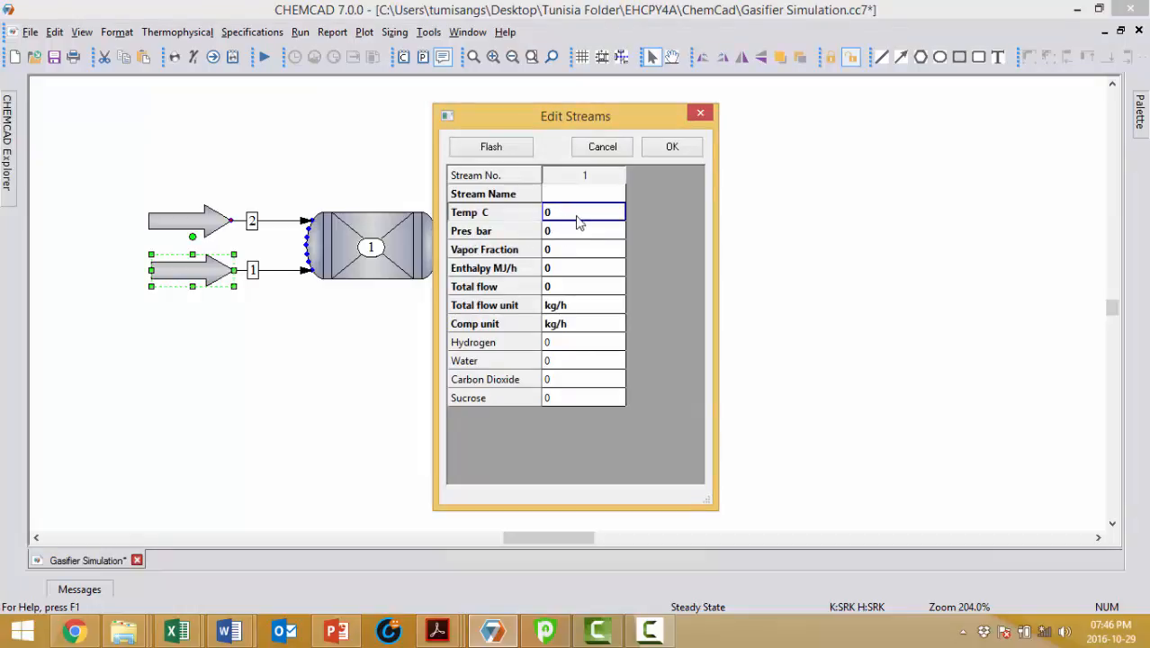
pyautogui.write('25')
pyautogui.click(580, 233)
pyautogui.write('2')
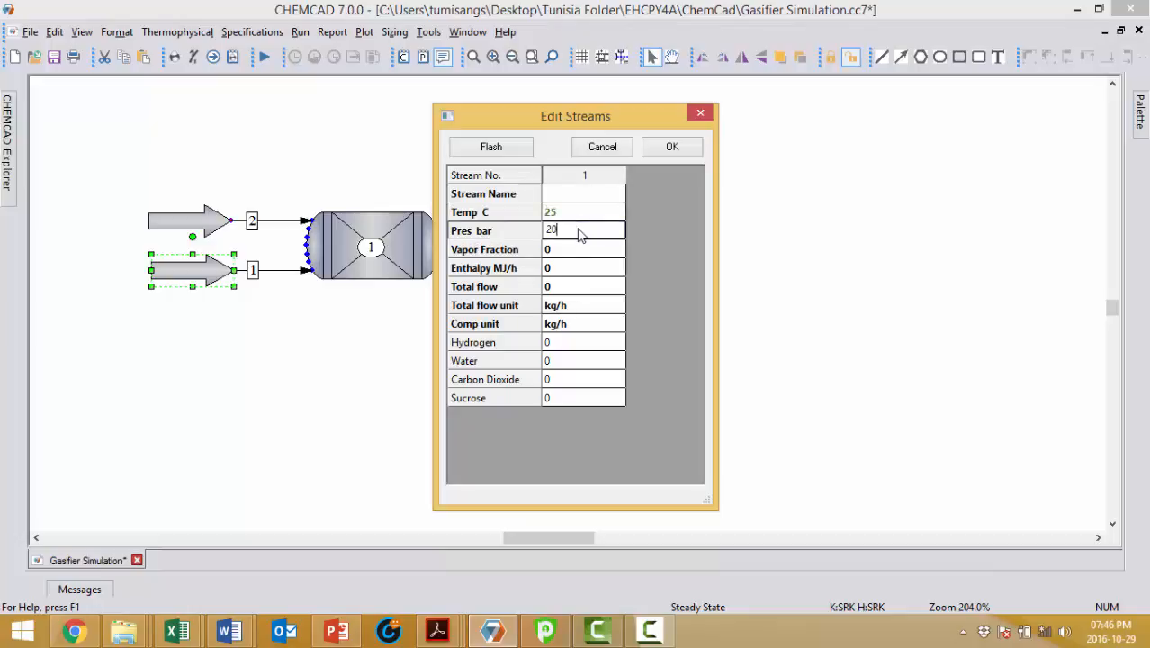
pyautogui.write('0')
# - Set stream 1's component unit to kmol/h and Sucrose to 1, flash the stream, and accept it
pyautogui.click(578, 329)
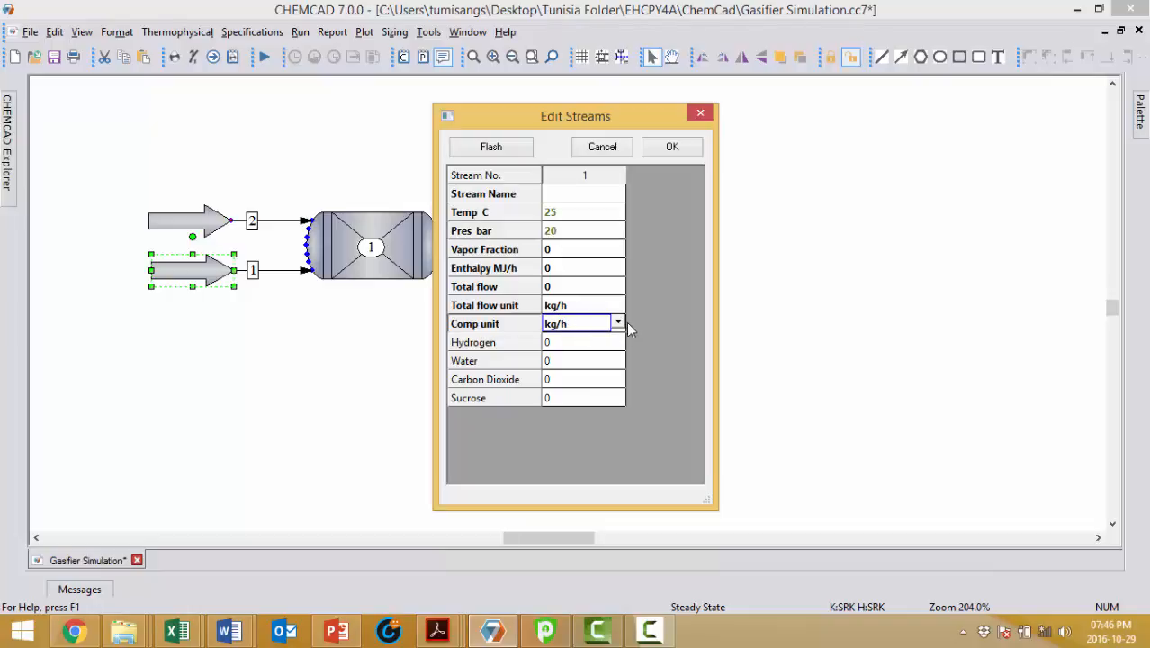
pyautogui.click(619, 323)
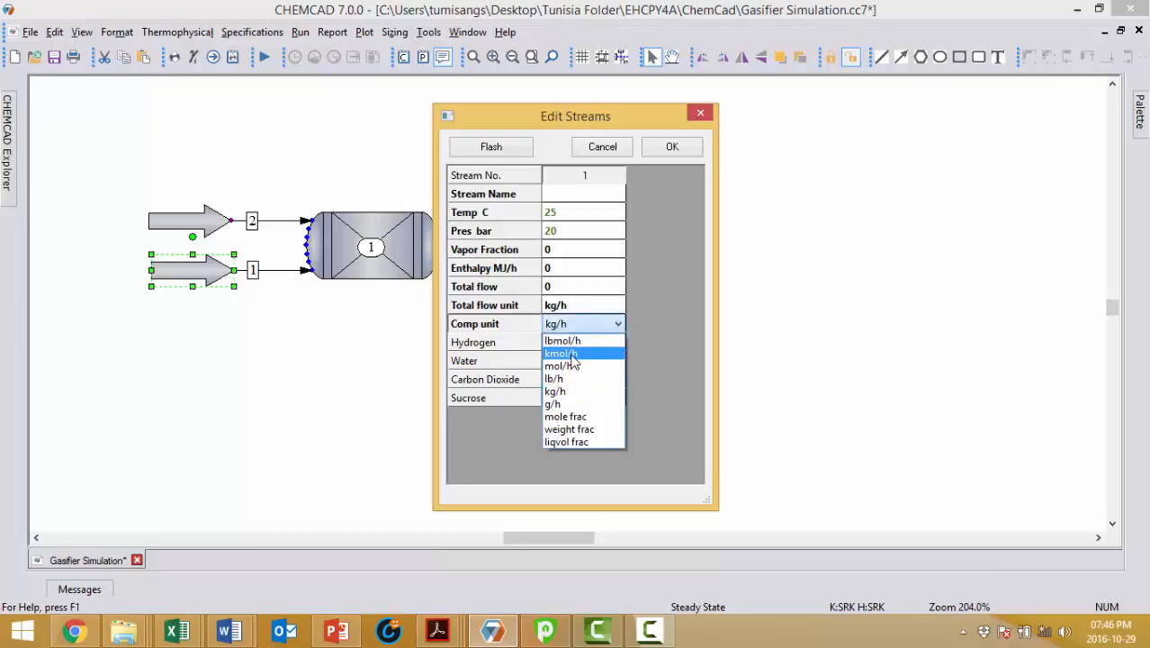
pyautogui.click(571, 355)
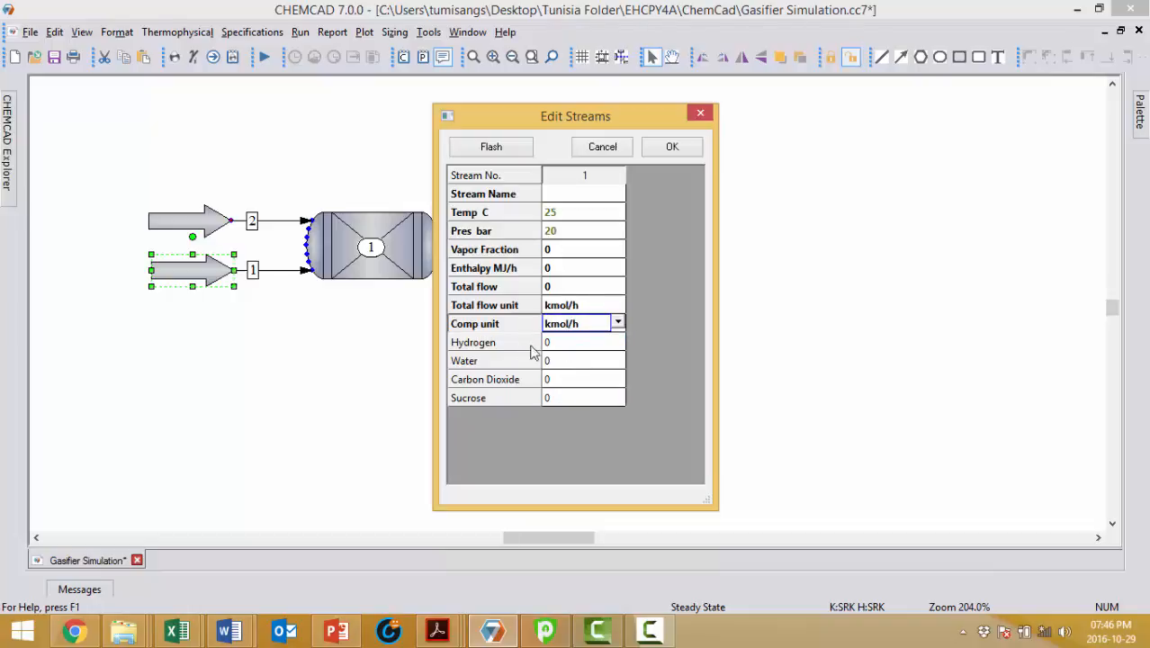
pyautogui.click(560, 398)
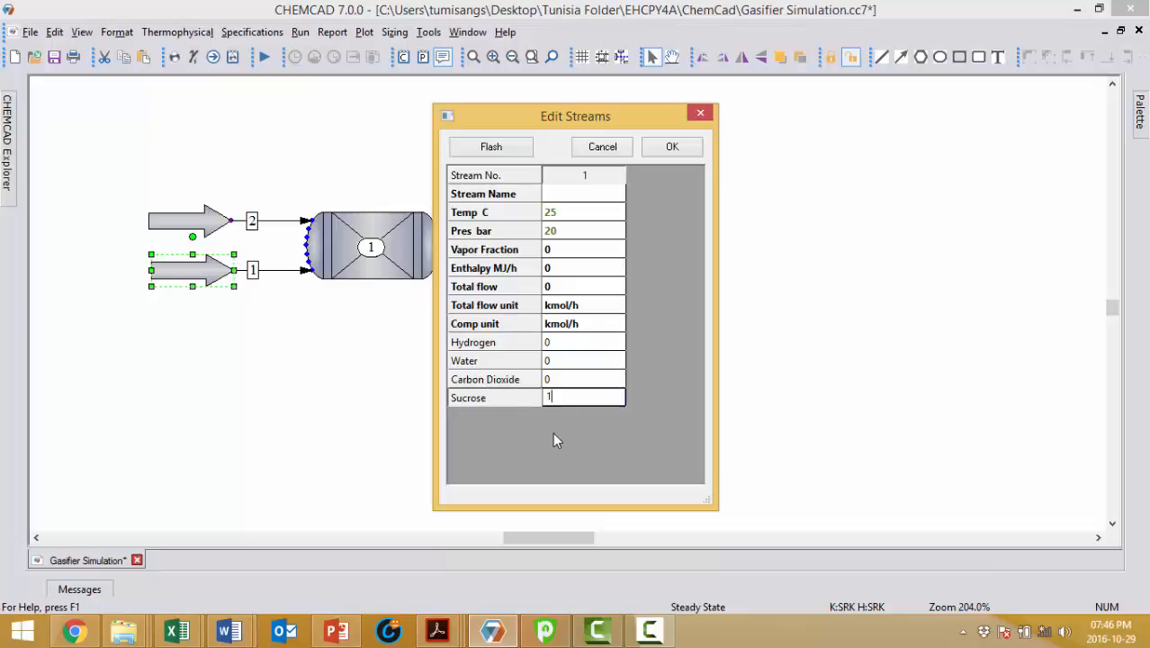
pyautogui.write('1')
pyautogui.click(486, 149)
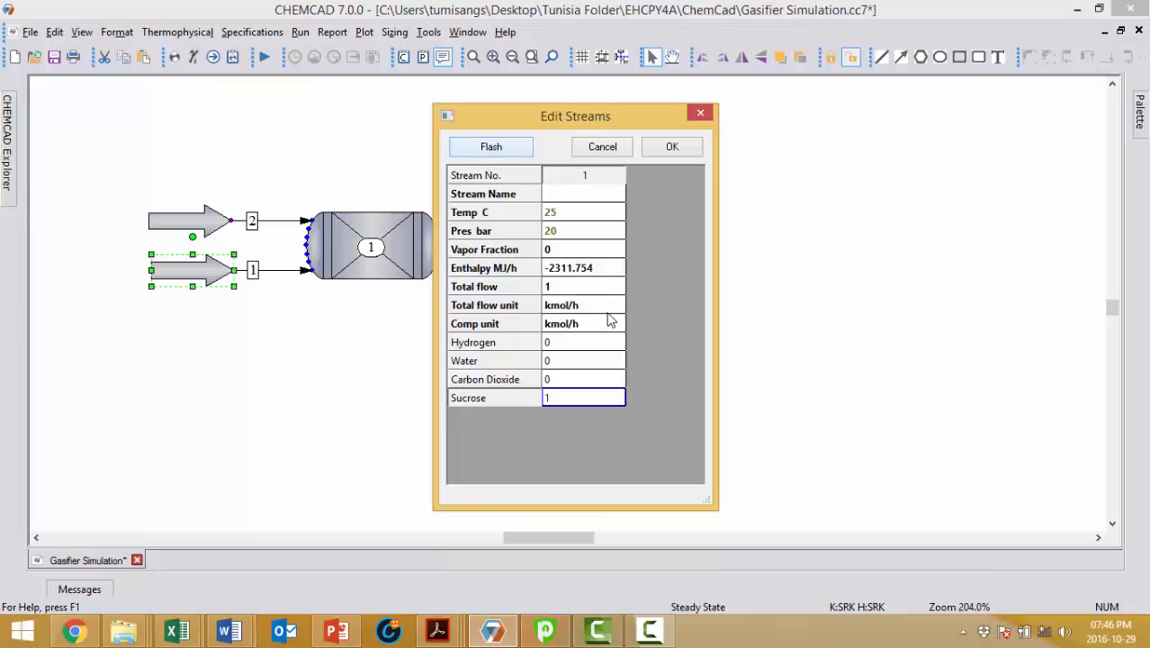
pyautogui.click(680, 152)
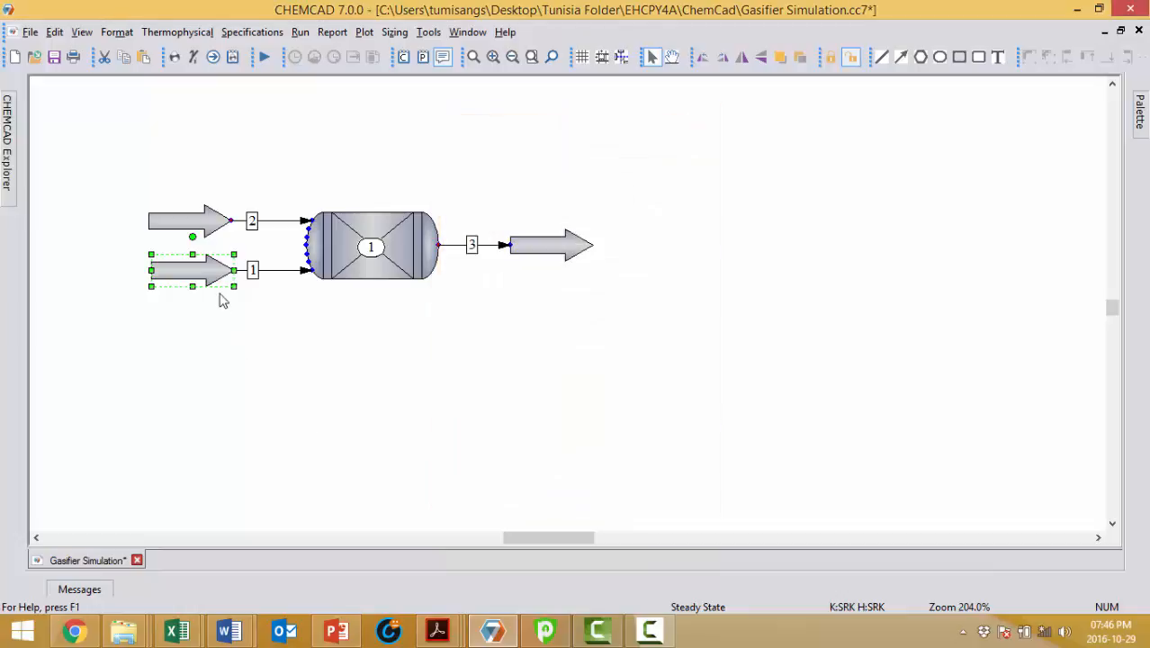
# - Set feed stream 2's pressure to 20 bar and its vapor fraction to 1
pyautogui.click(216, 225)
pyautogui.doubleClick(216, 225)
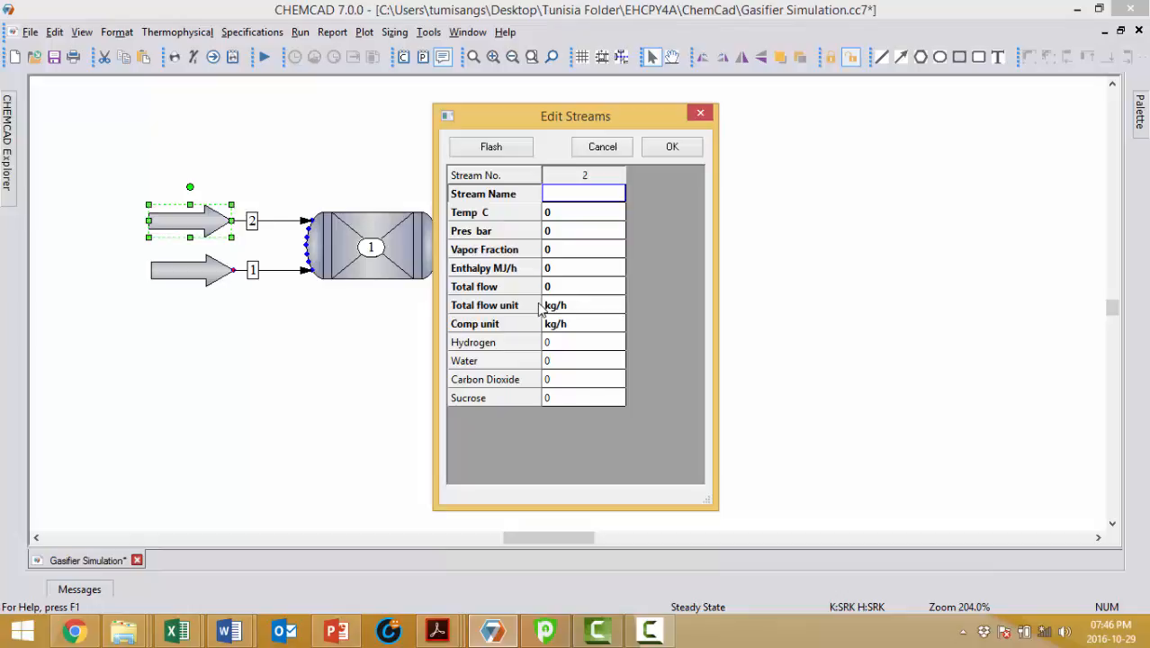
pyautogui.click(558, 236)
pyautogui.write('2')
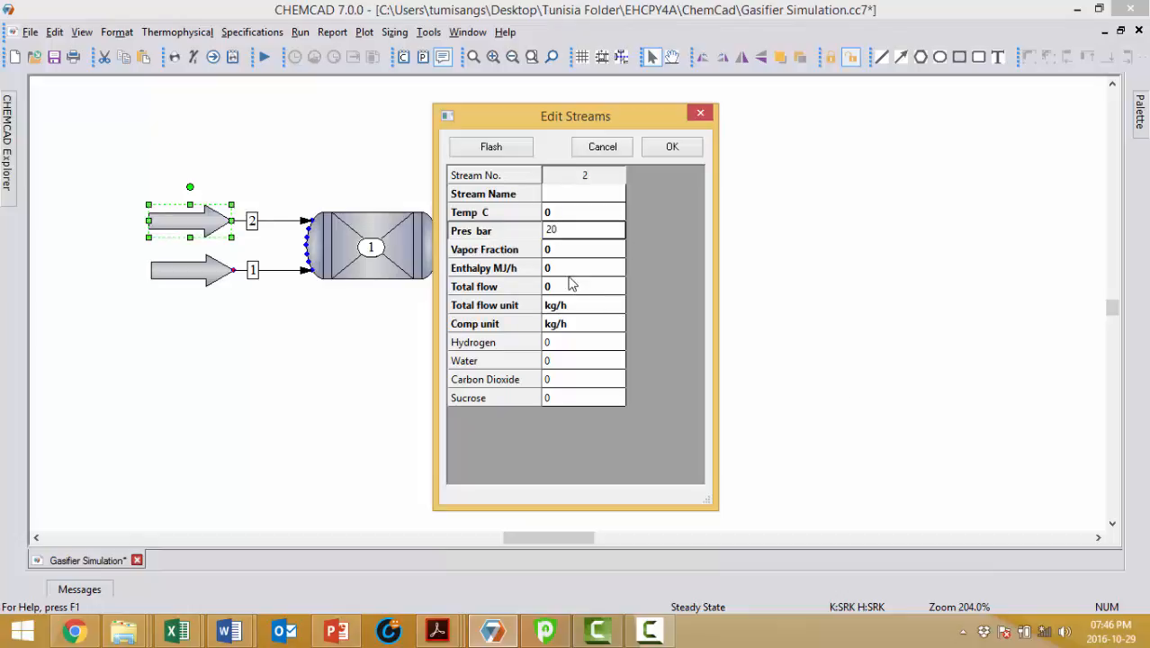
pyautogui.click(558, 250)
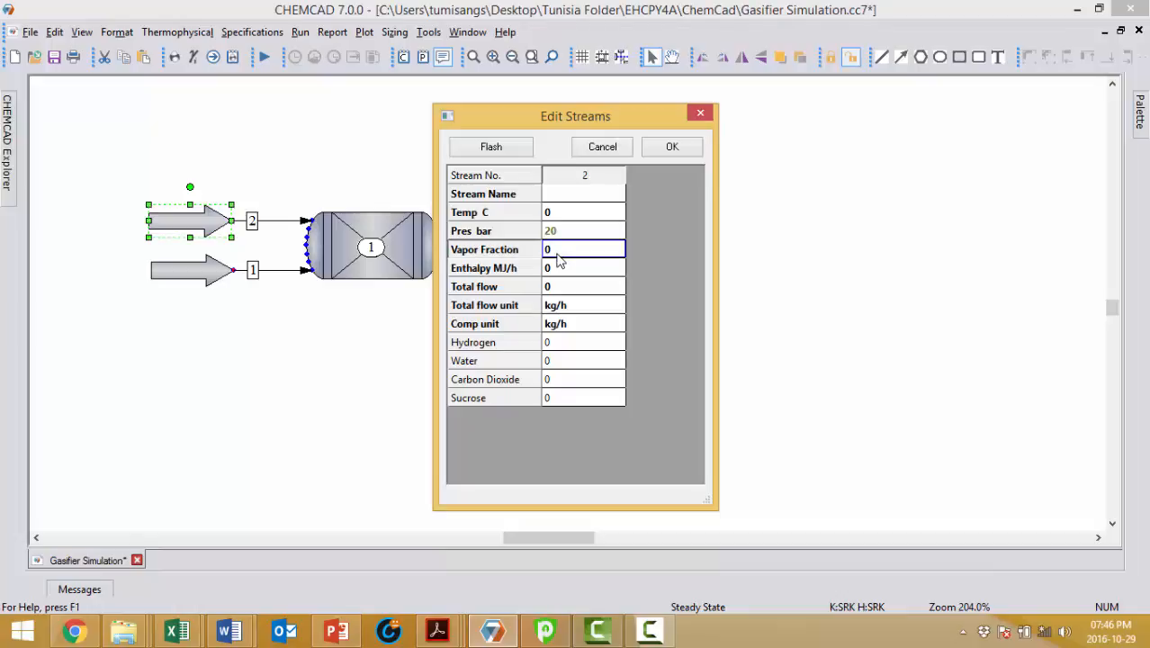
pyautogui.write('1')
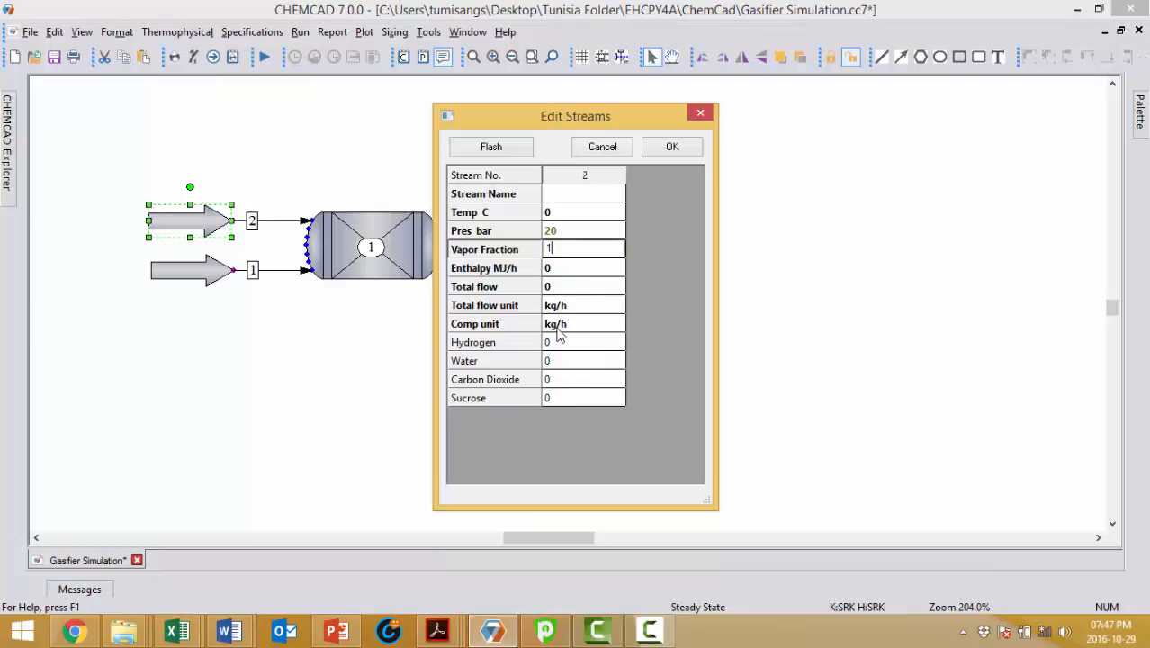
# - Set stream 2's component unit to kmol/h and Water to 7.17, flash the stream, and accept it
pyautogui.click(611, 328)
pyautogui.click(617, 322)
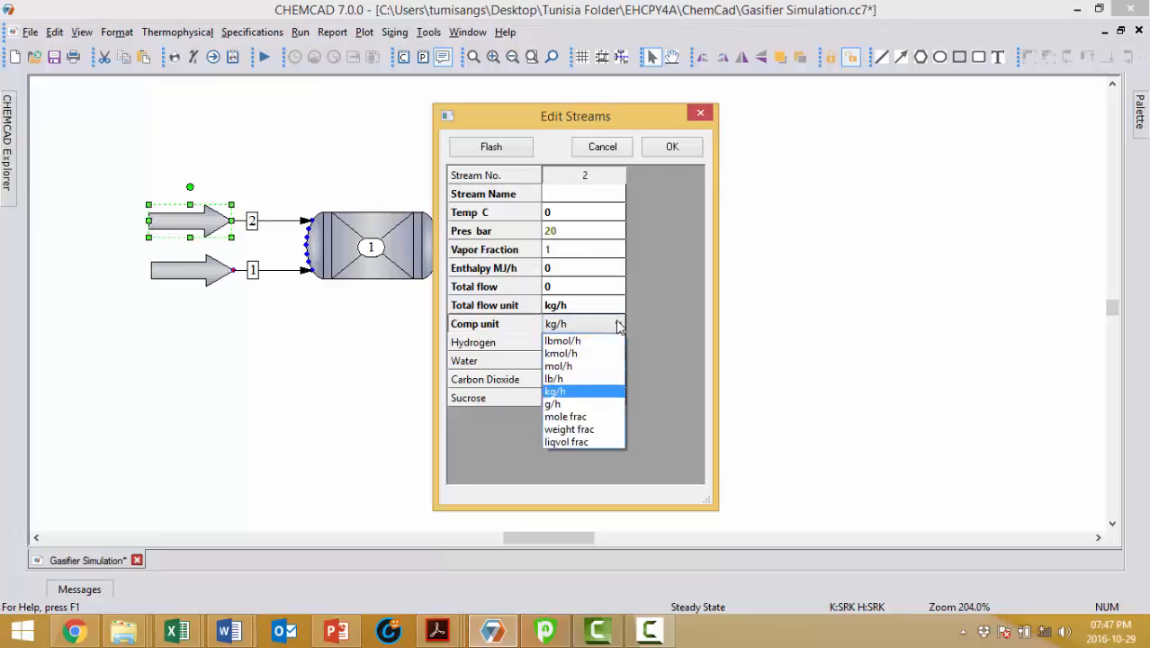
pyautogui.click(573, 355)
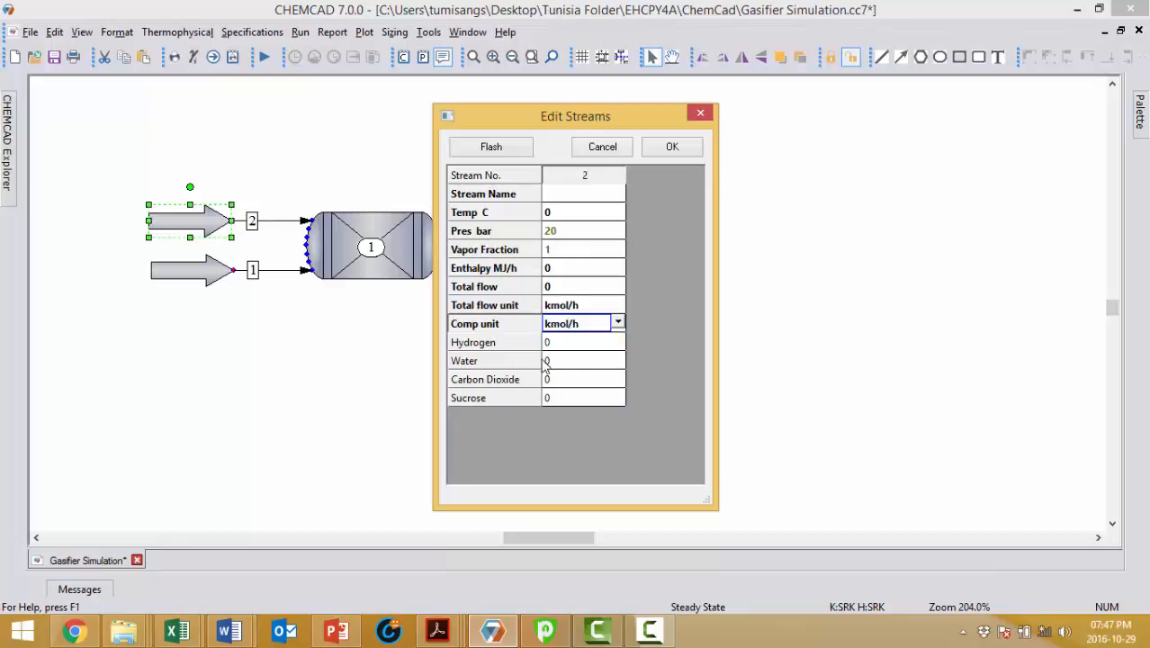
pyautogui.click(554, 362)
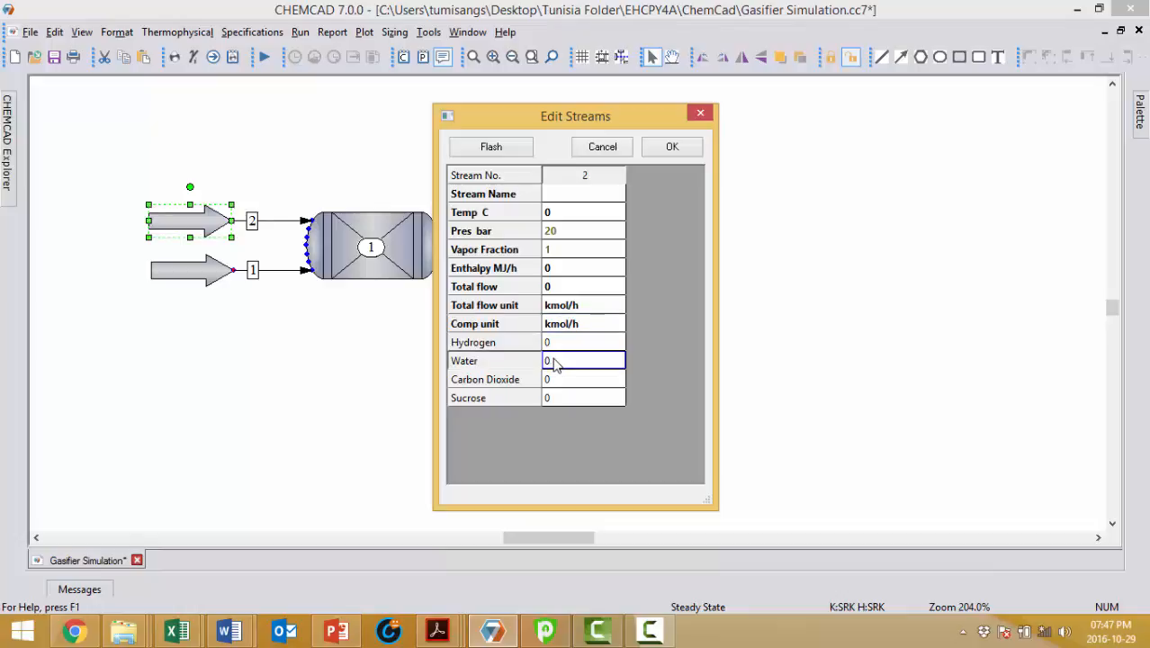
pyautogui.write('7.17')
pyautogui.click(498, 152)
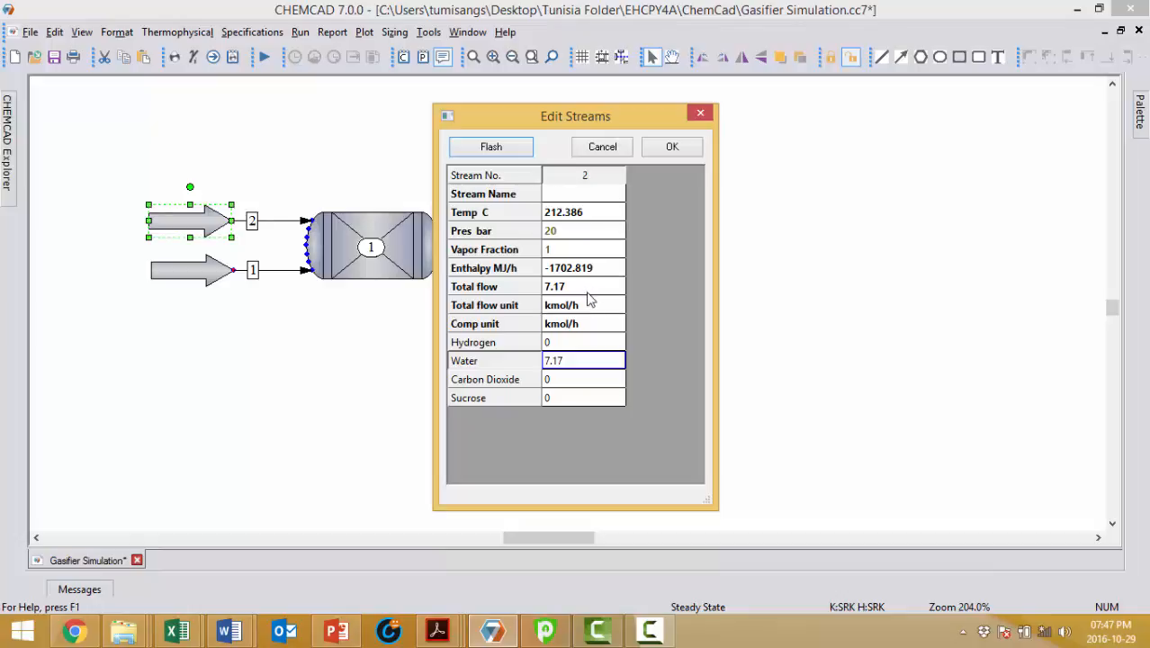
pyautogui.click(673, 147)
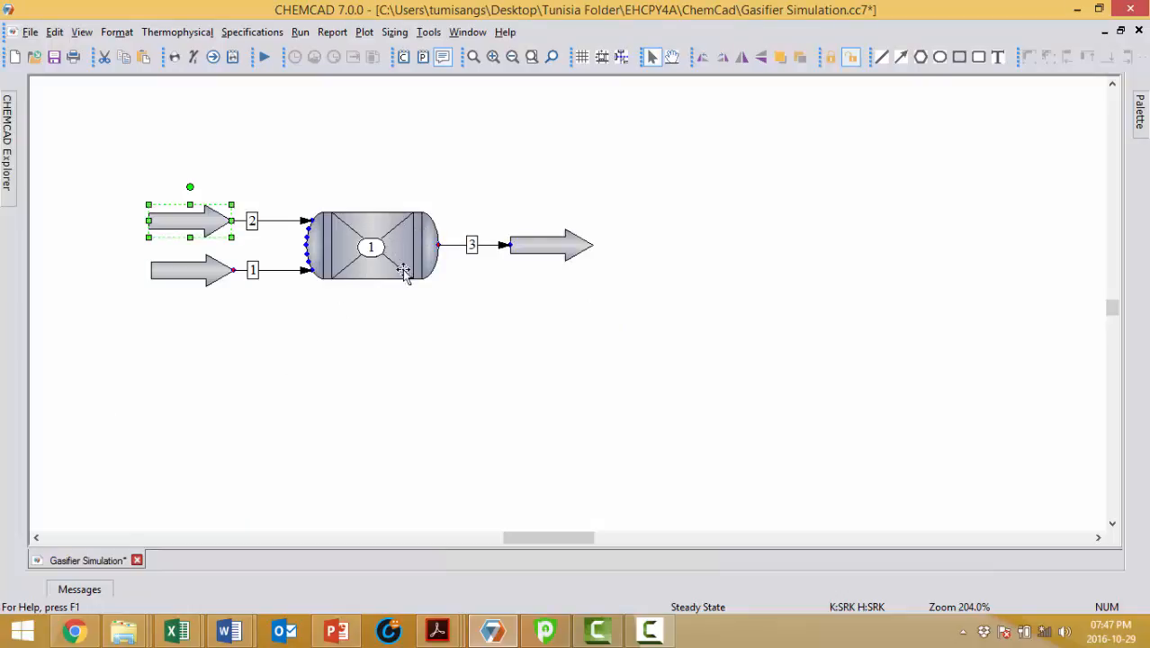
# - Try to specify the stoichiometric reactor as isothermal at 1150 °C, and return to its specifications
pyautogui.moveTo(402, 248)
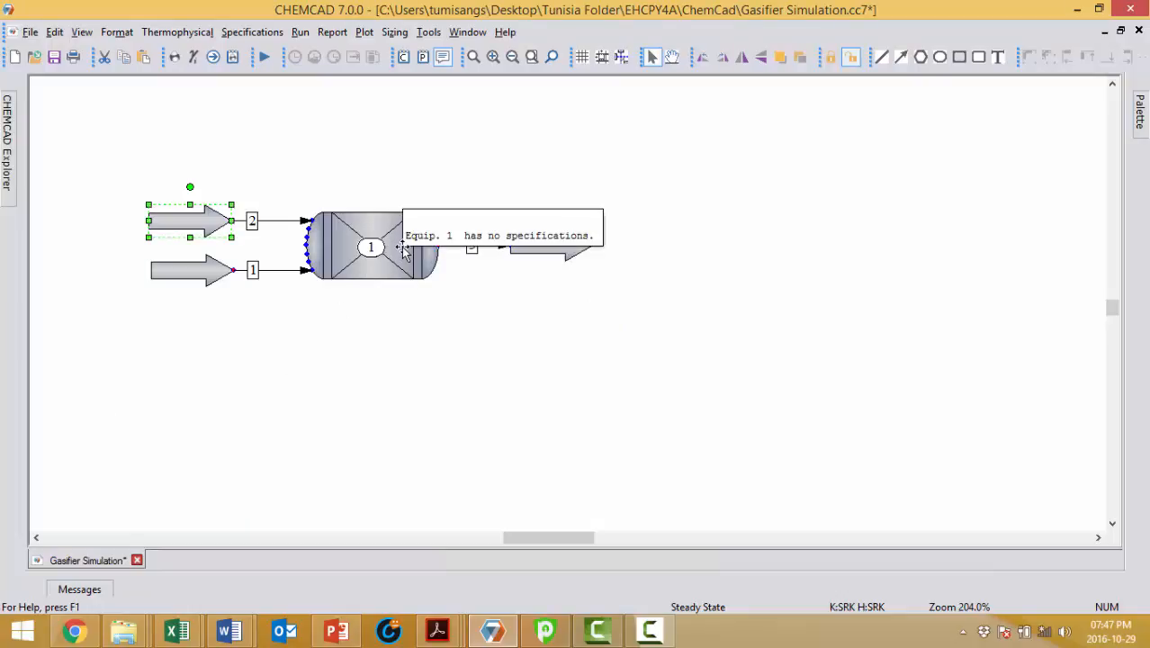
pyautogui.doubleClick(404, 249)
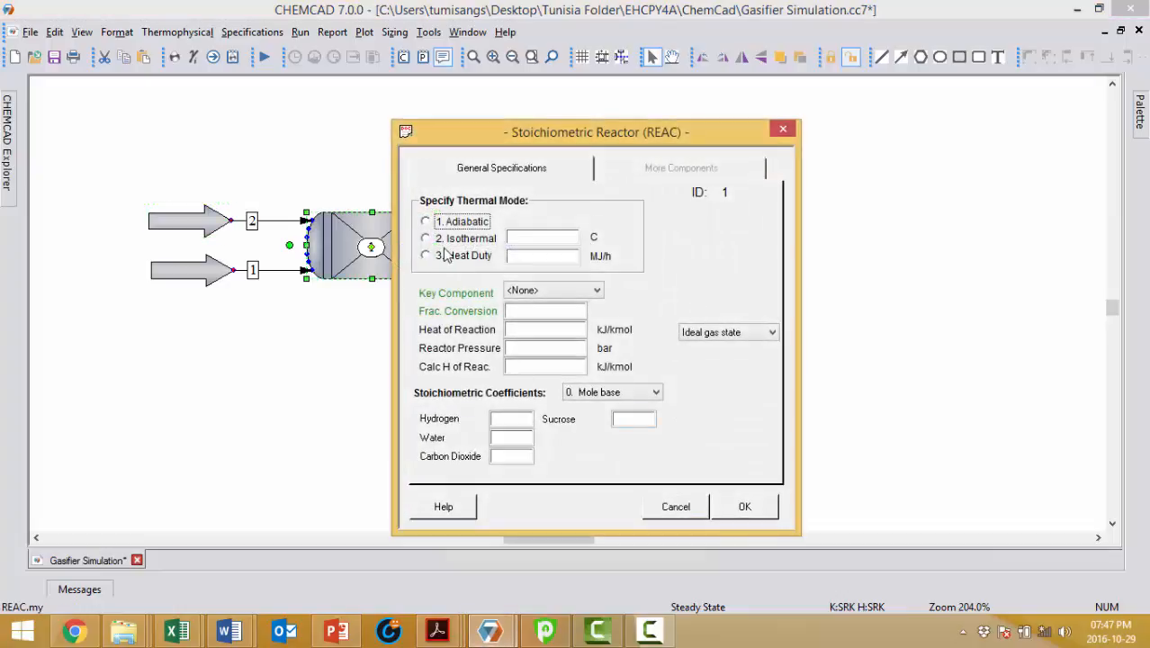
pyautogui.click(525, 239)
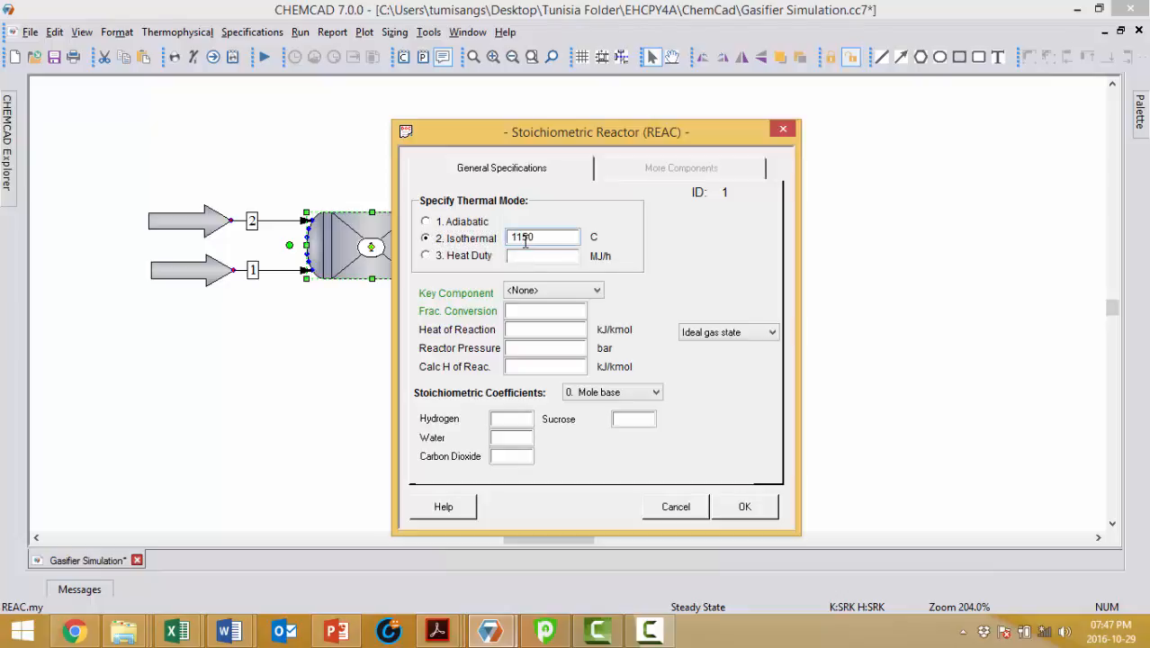
pyautogui.click(738, 507)
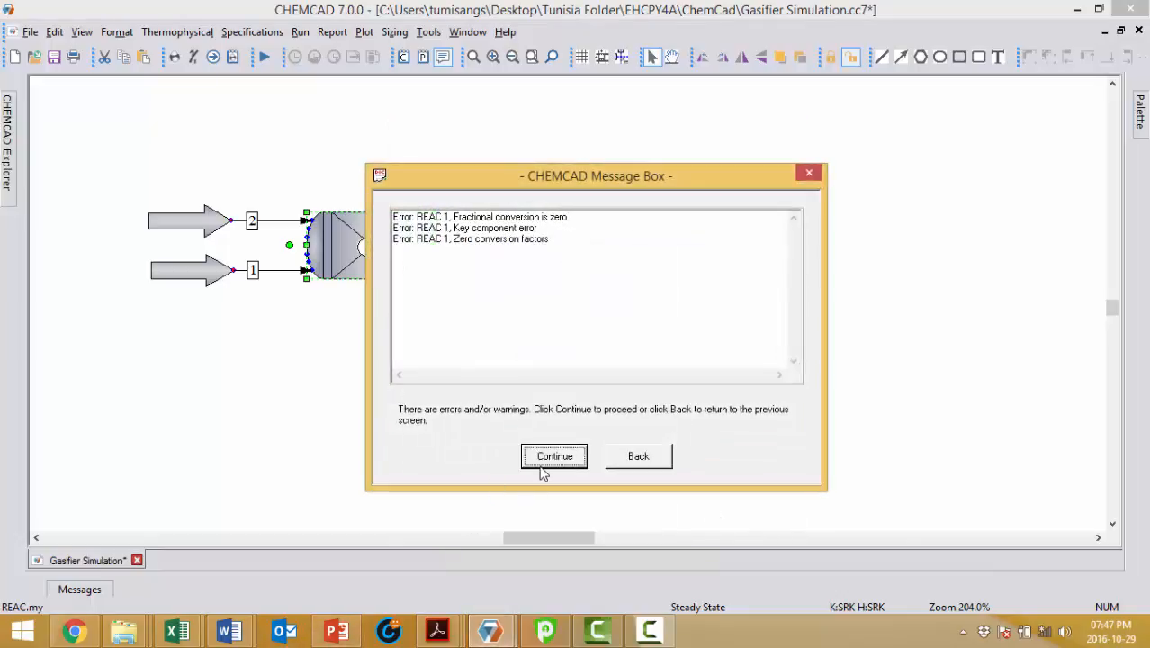
pyautogui.click(635, 458)
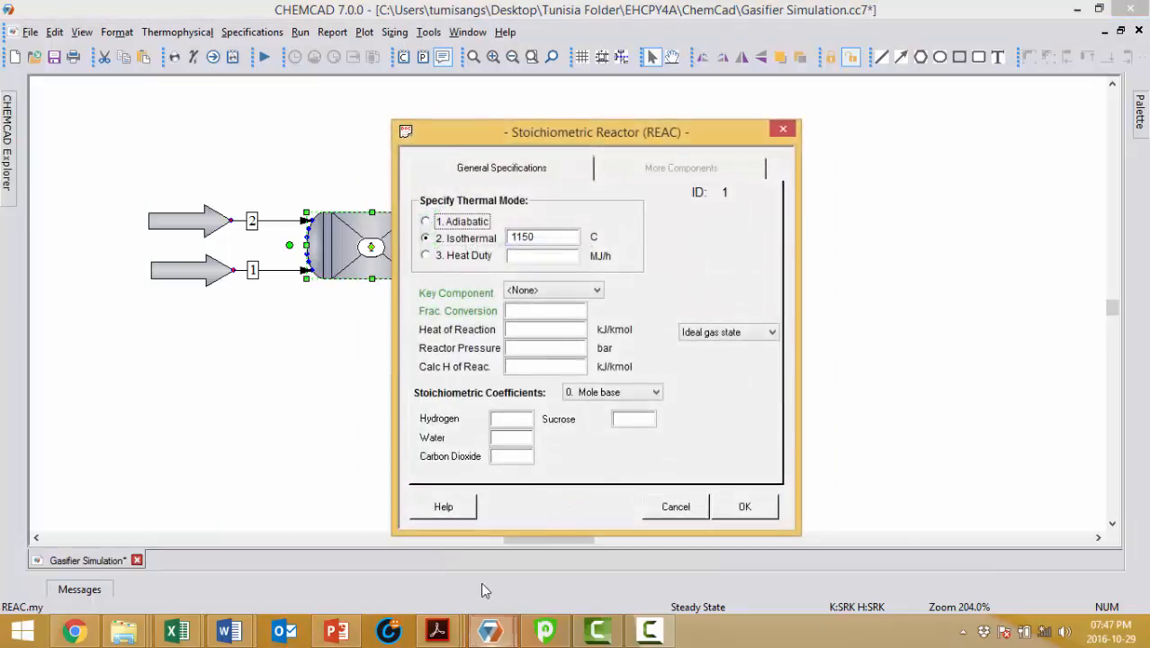
# - Switch to PowerPoint to check the gasification temperature on the problem statement slide, and return to the reactor specifications in CHEMCAD
pyautogui.click(338, 631)
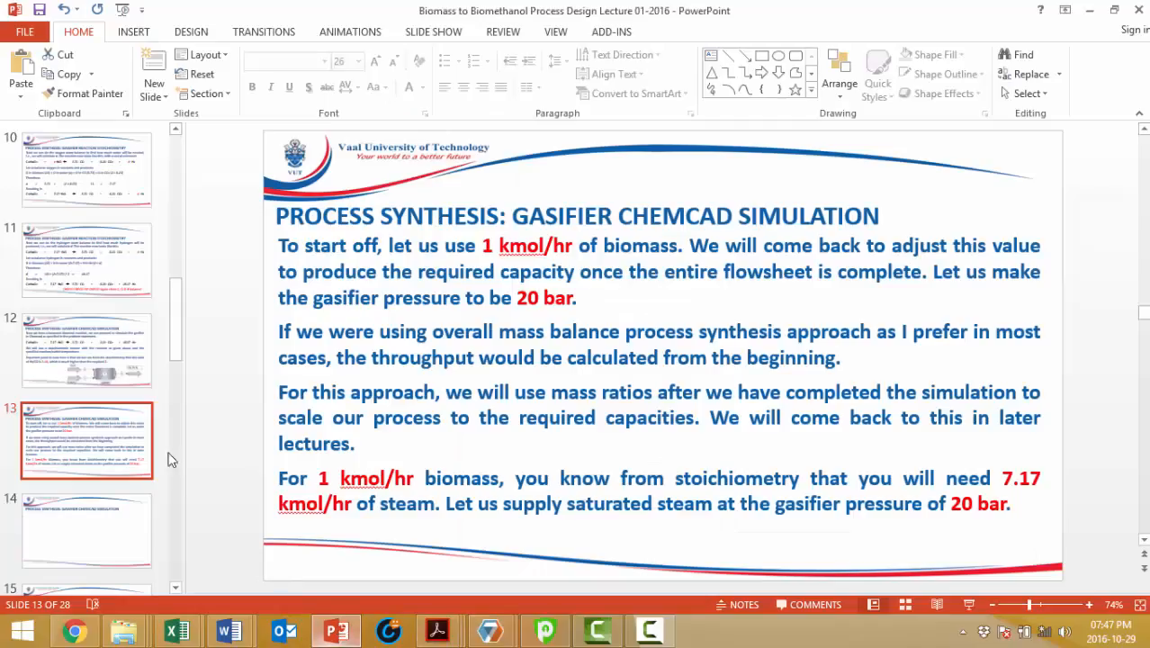
pyautogui.scroll(3, 90, 315)
pyautogui.scroll(3, 90, 315)
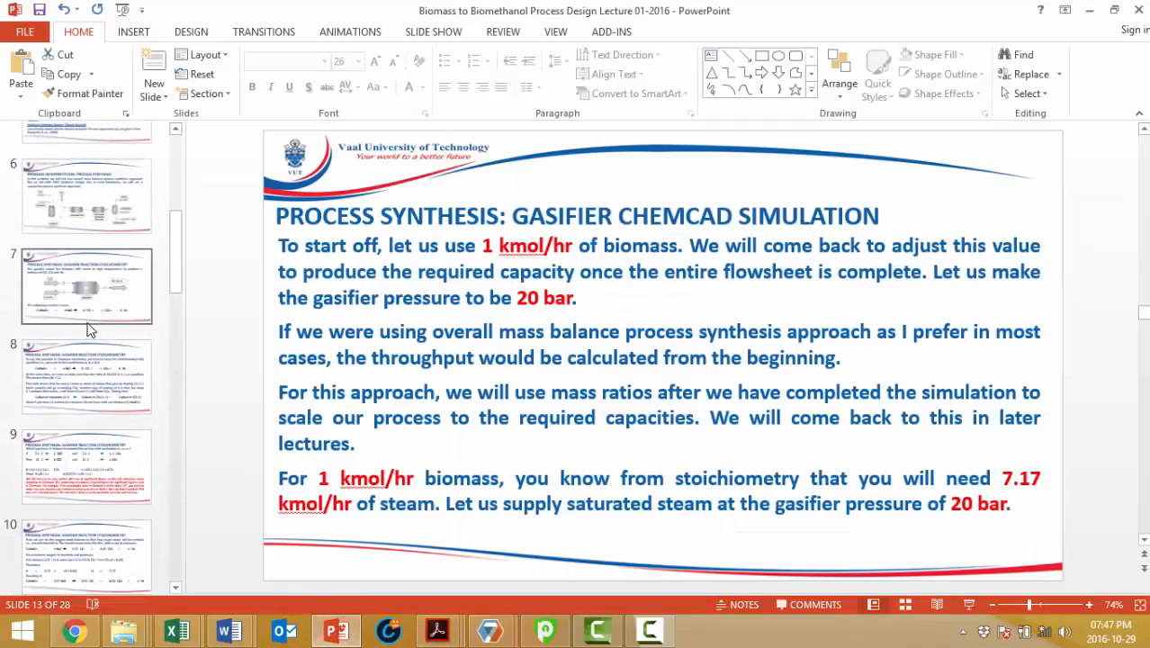
pyautogui.click(97, 209)
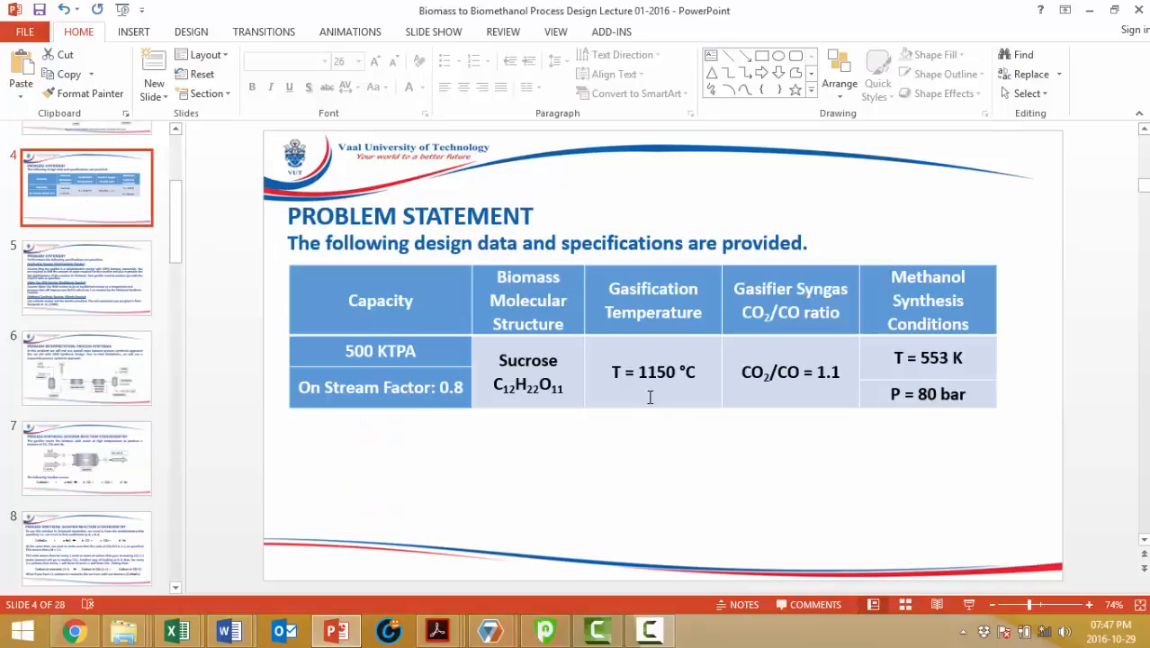
pyautogui.scroll(-2, 81, 407)
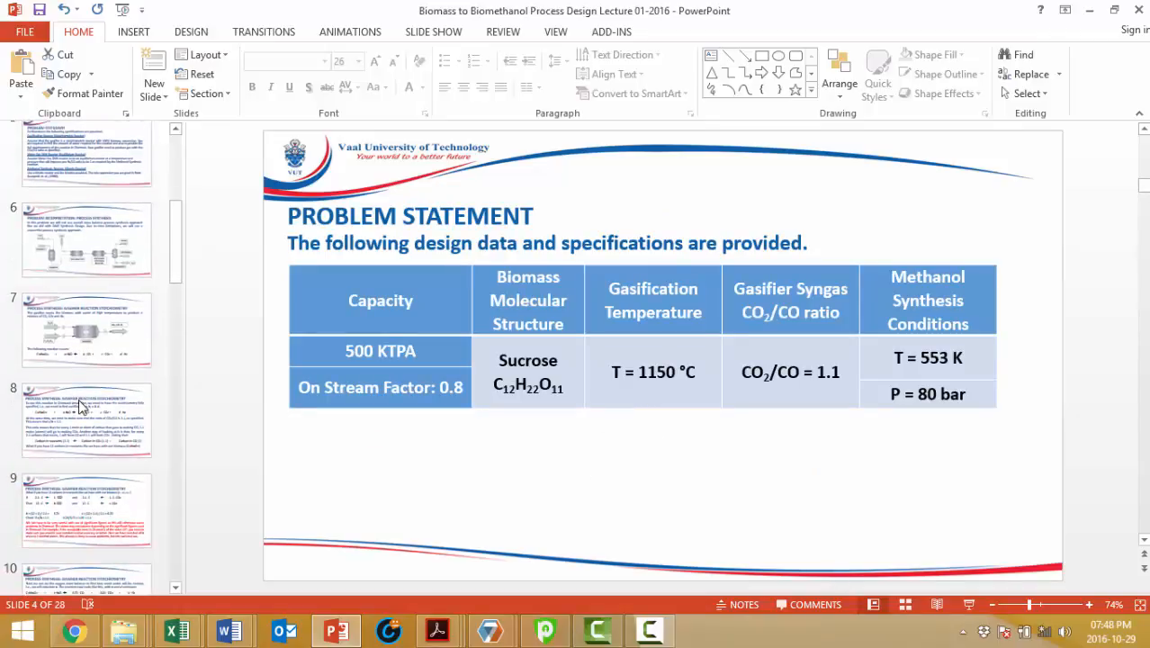
pyautogui.scroll(-1, 81, 406)
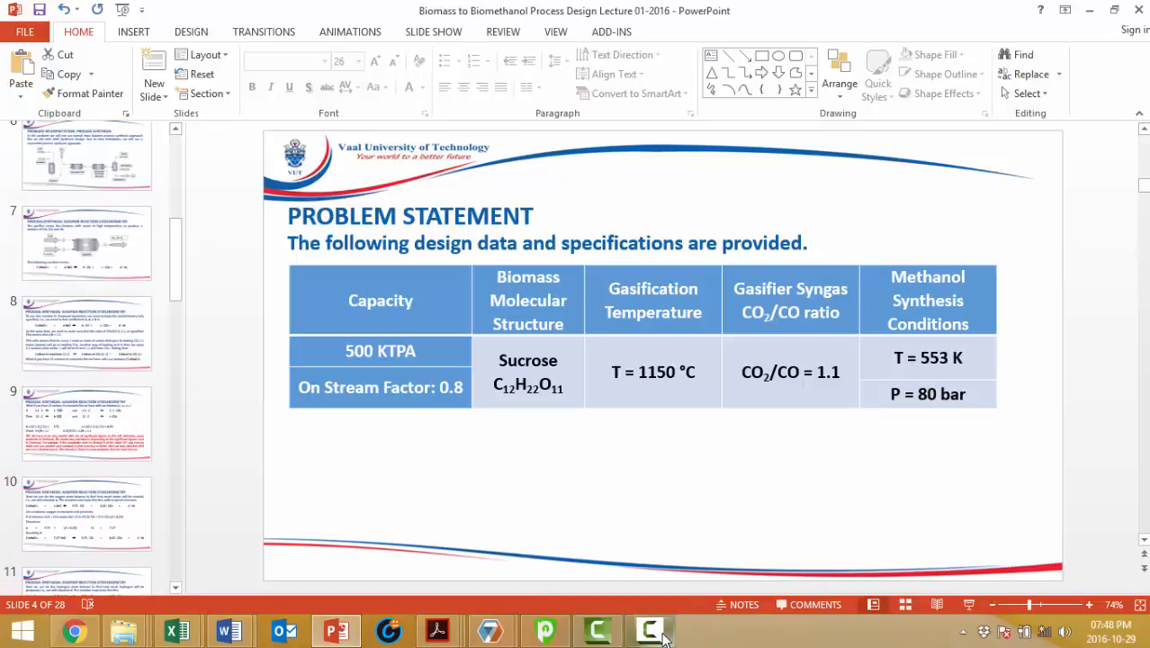
pyautogui.moveTo(490, 632)
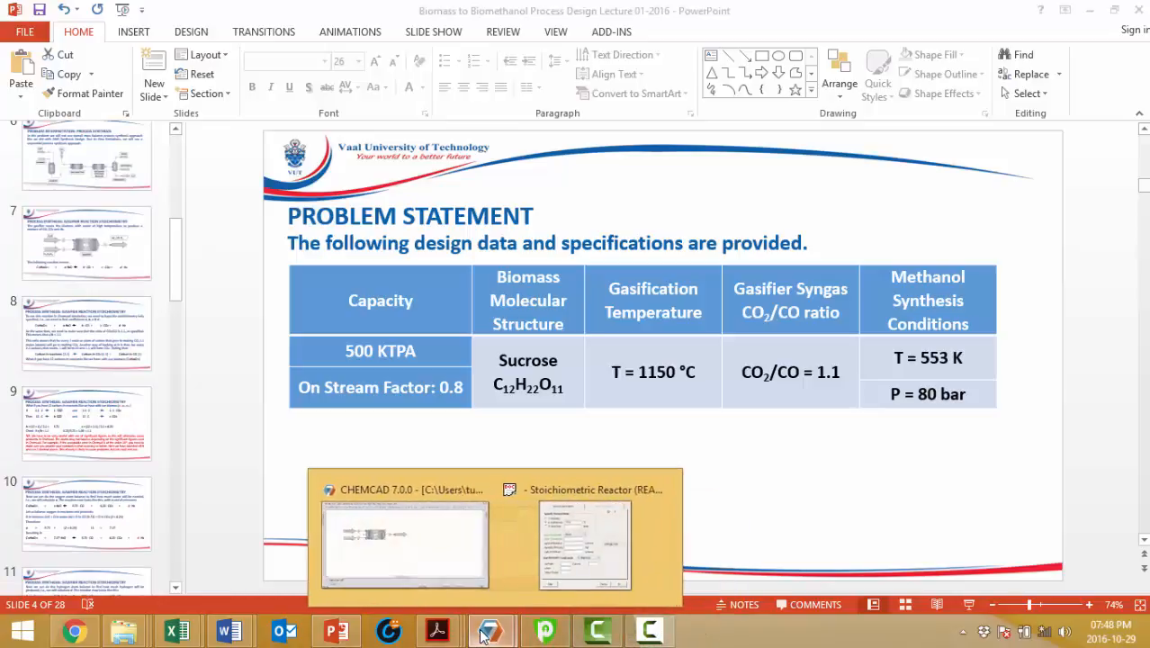
pyautogui.click(576, 540)
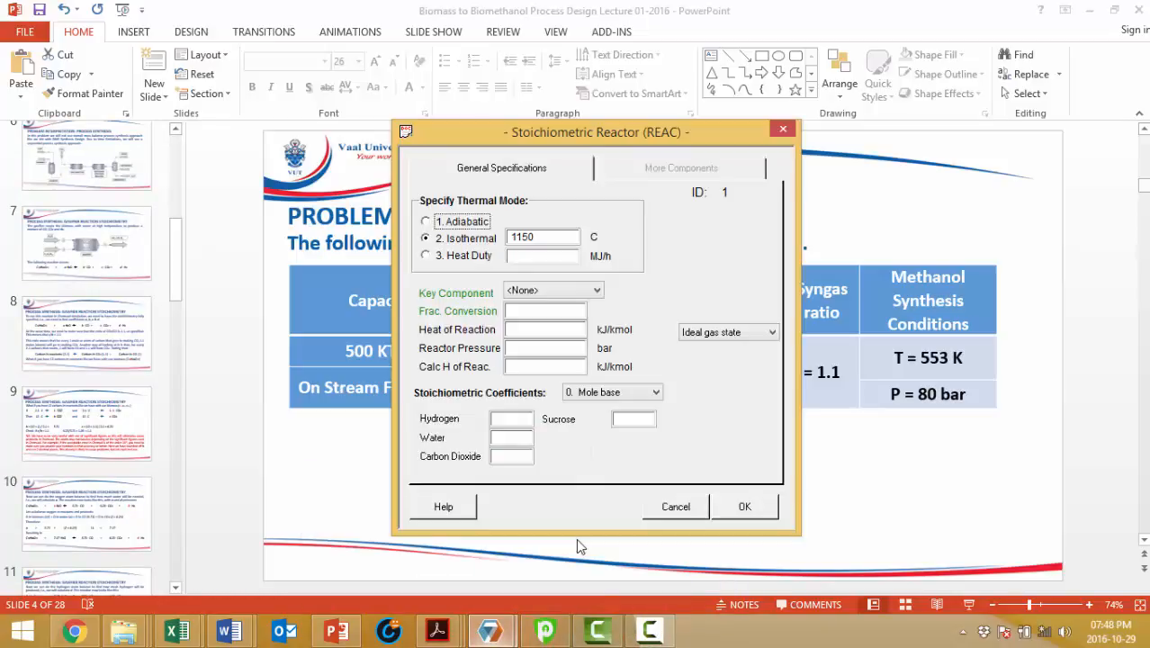
pyautogui.click(491, 631)
pyautogui.click(428, 547)
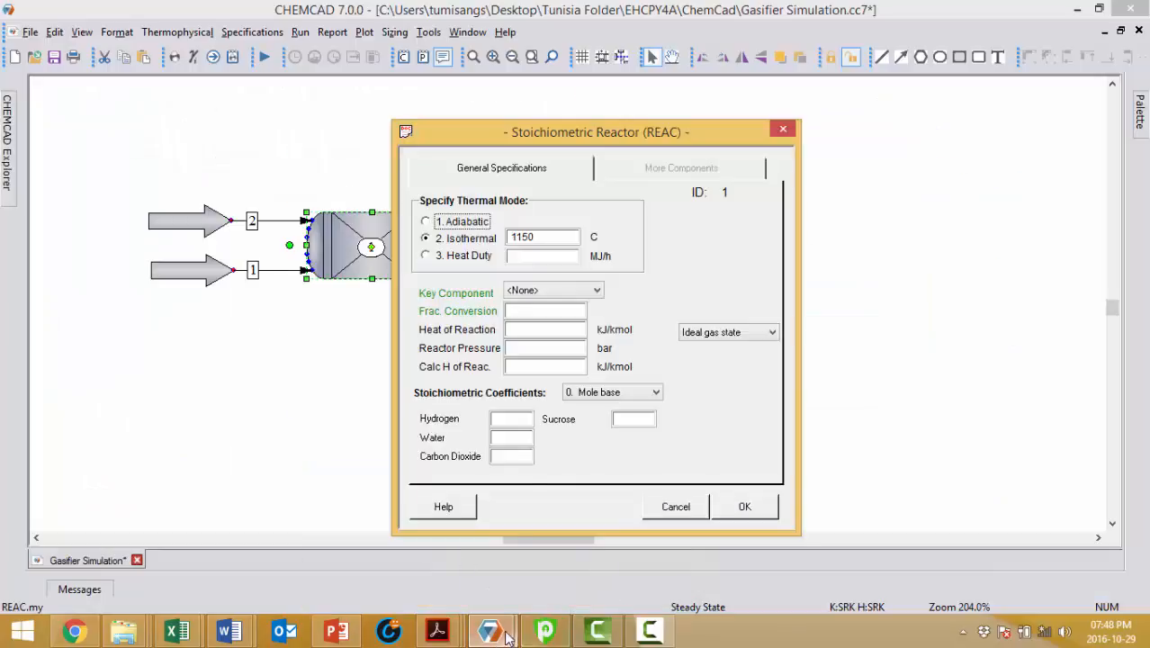
# - Choose Sucrose as the reactor's key component with a fractional conversion of 1, and discard the reactor specifications
pyautogui.click(543, 292)
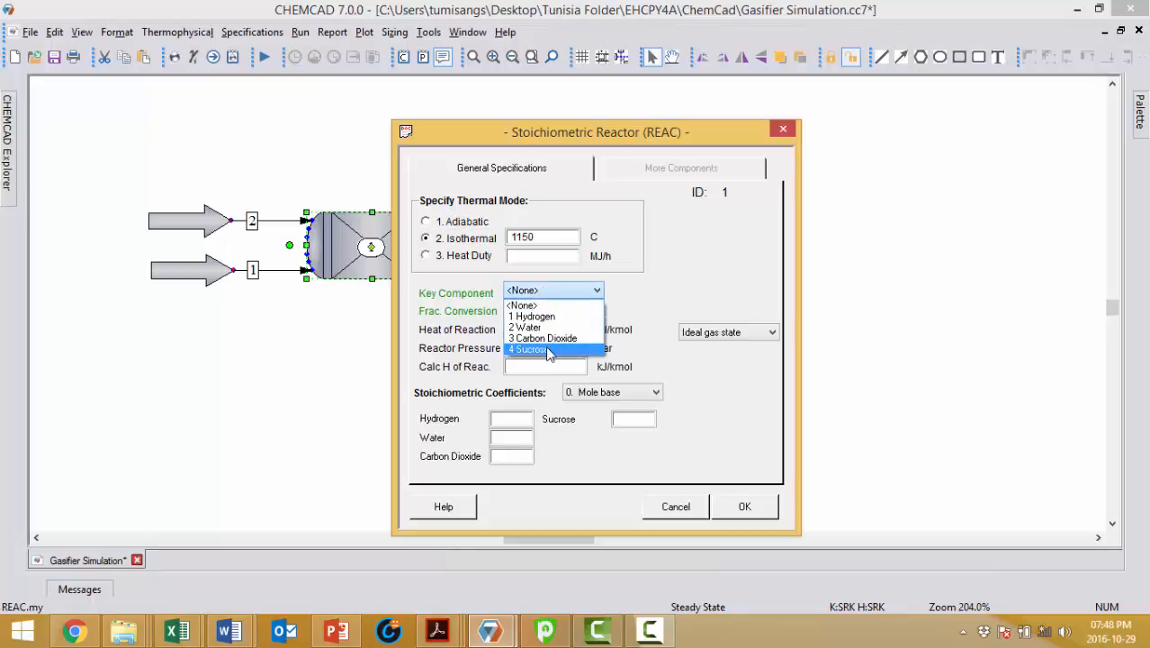
pyautogui.click(549, 350)
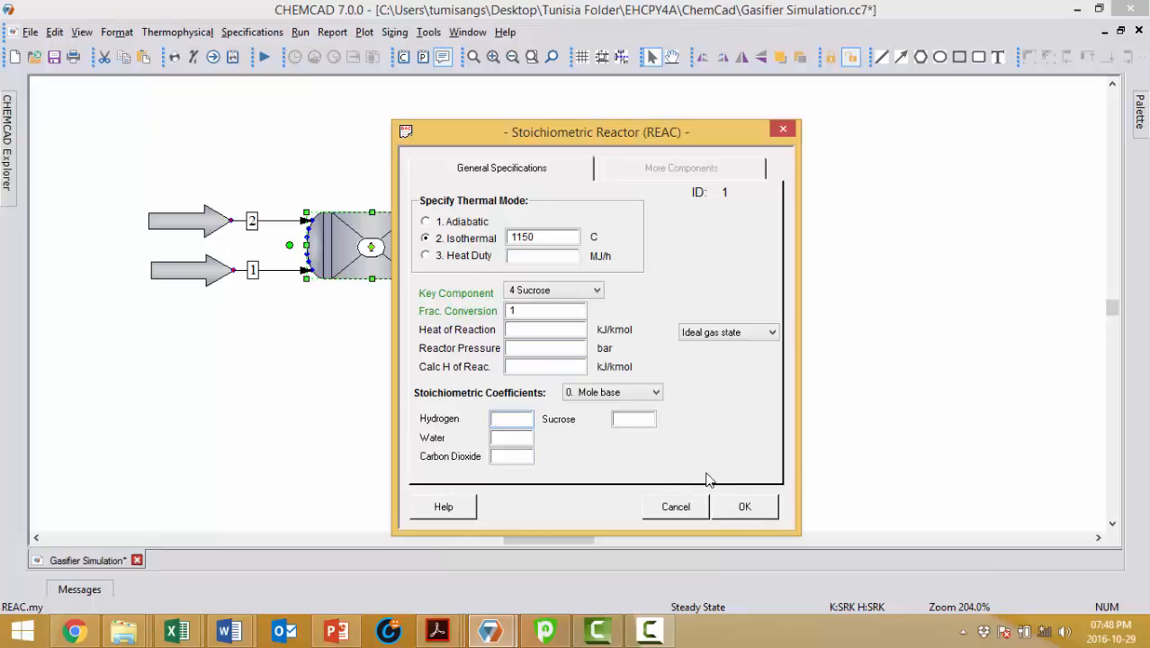
pyautogui.click(693, 507)
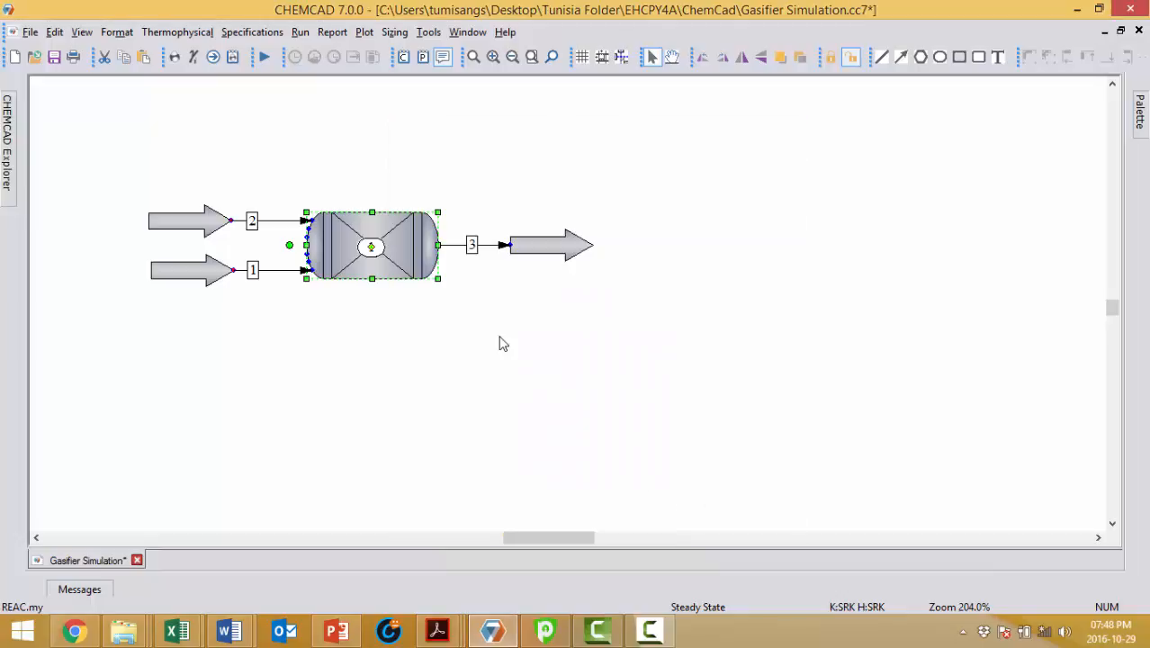
# - Add Carbon Monoxide to the simulation's selected components and accept the component list
pyautogui.click(126, 33)
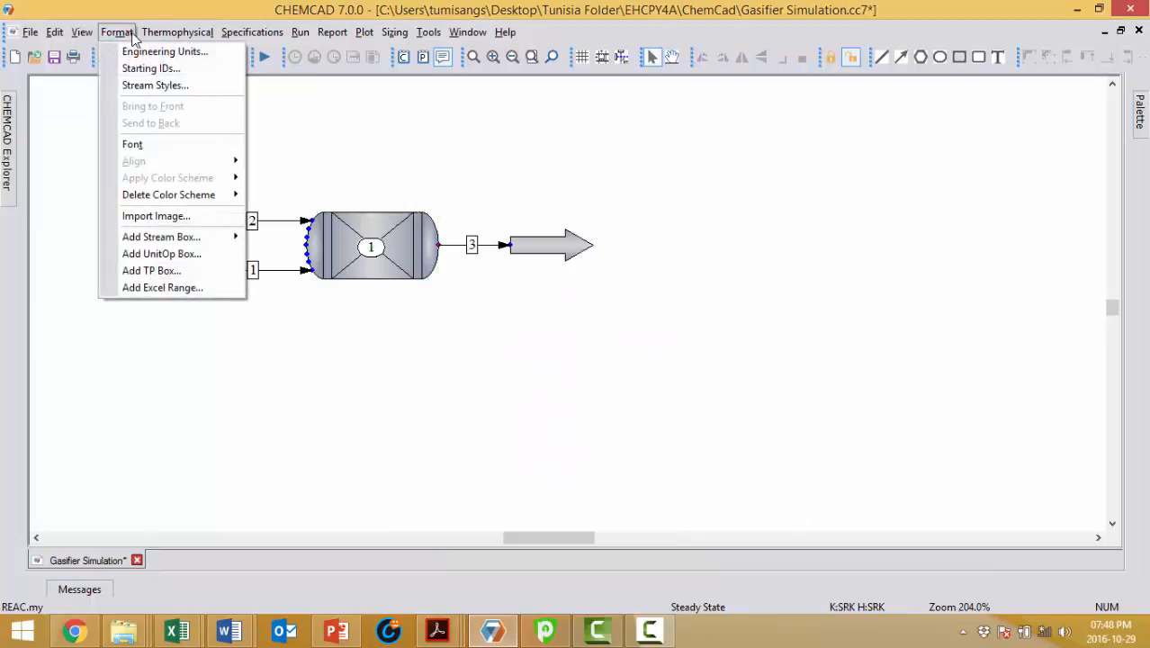
pyautogui.moveTo(175, 32)
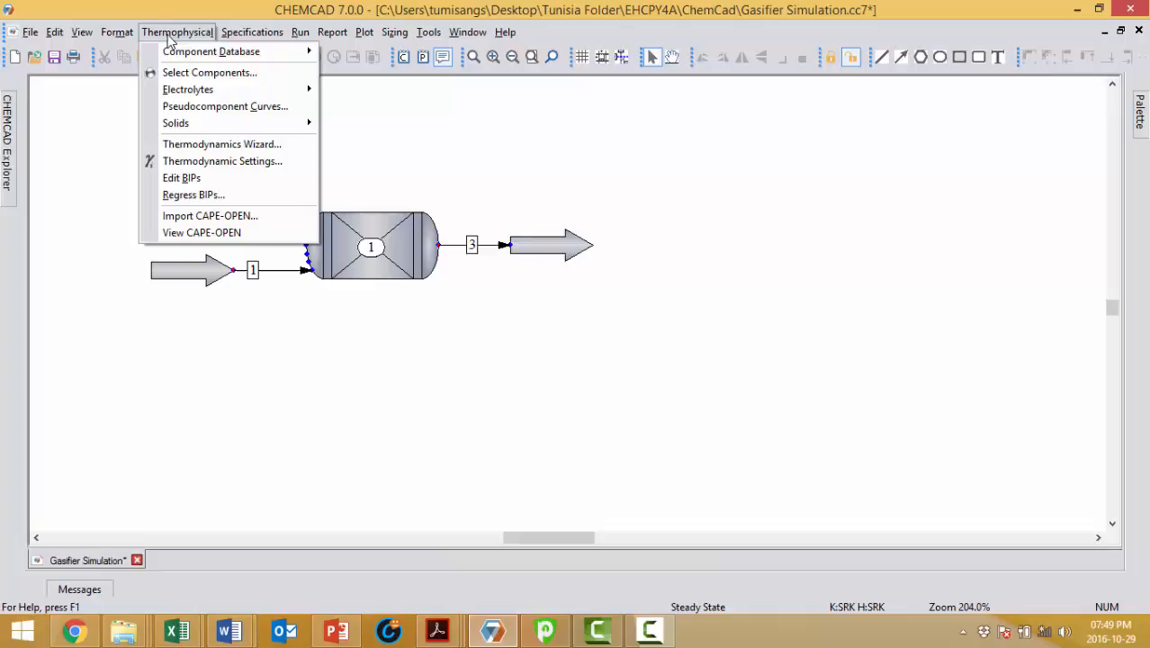
pyautogui.click(218, 76)
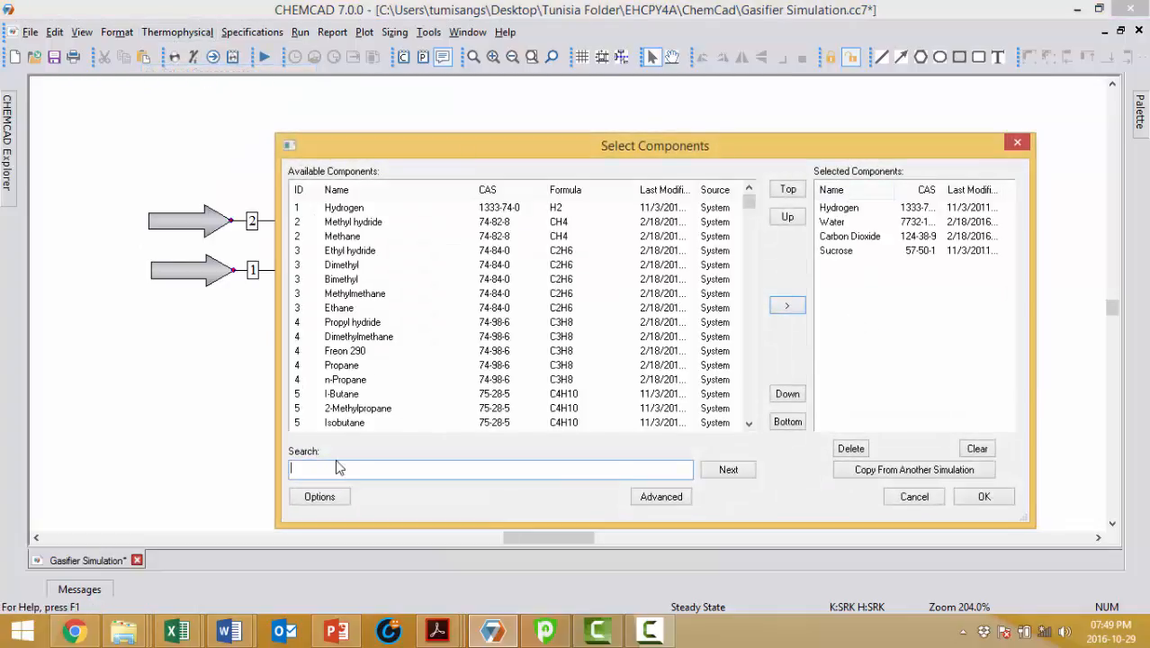
pyautogui.write('co')
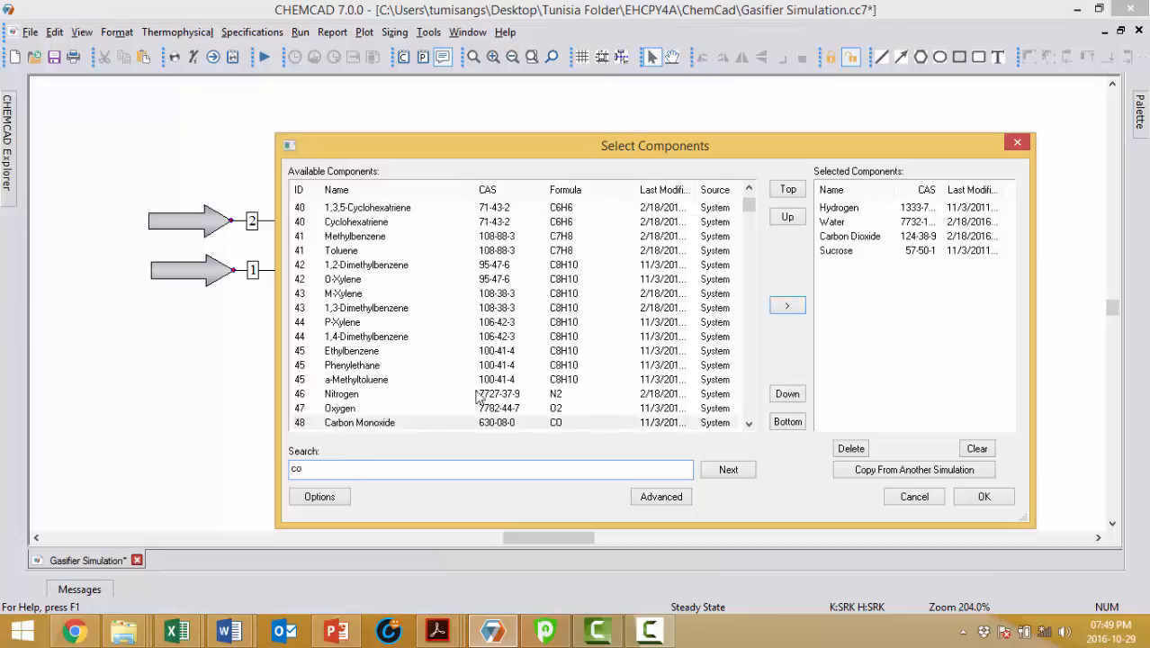
pyautogui.click(345, 424)
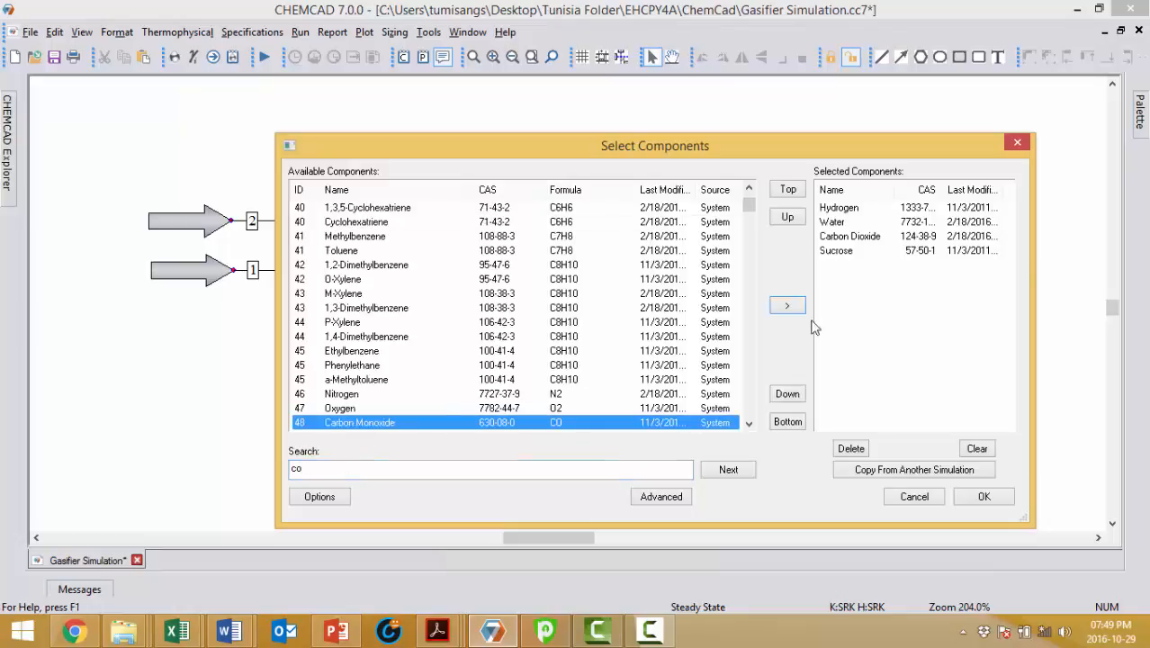
pyautogui.click(787, 307)
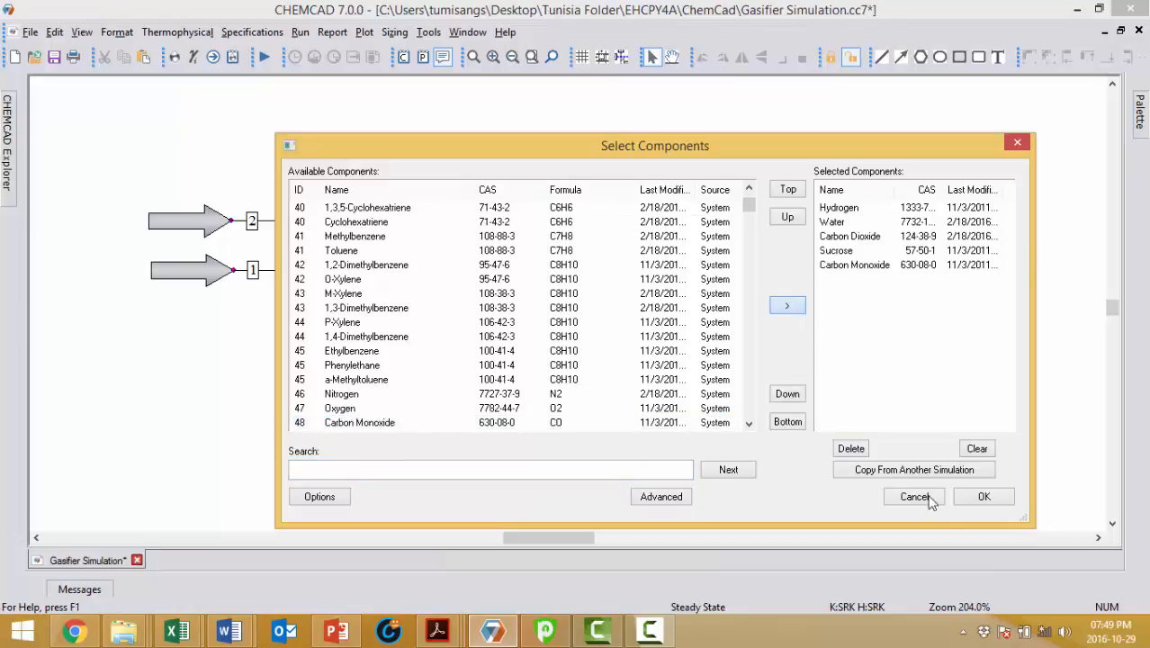
pyautogui.click(983, 497)
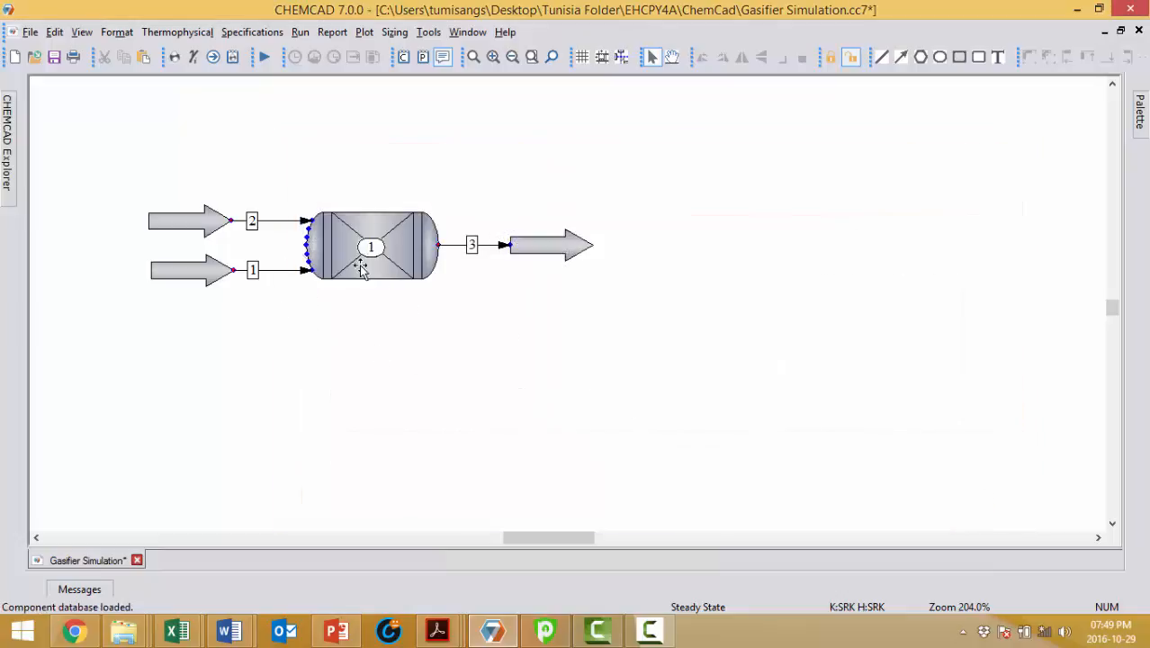
# - Reopen the stoichiometric reactor's specifications and set Sucrose as the key component with a fractional conversion of 1
pyautogui.doubleClick(419, 232)
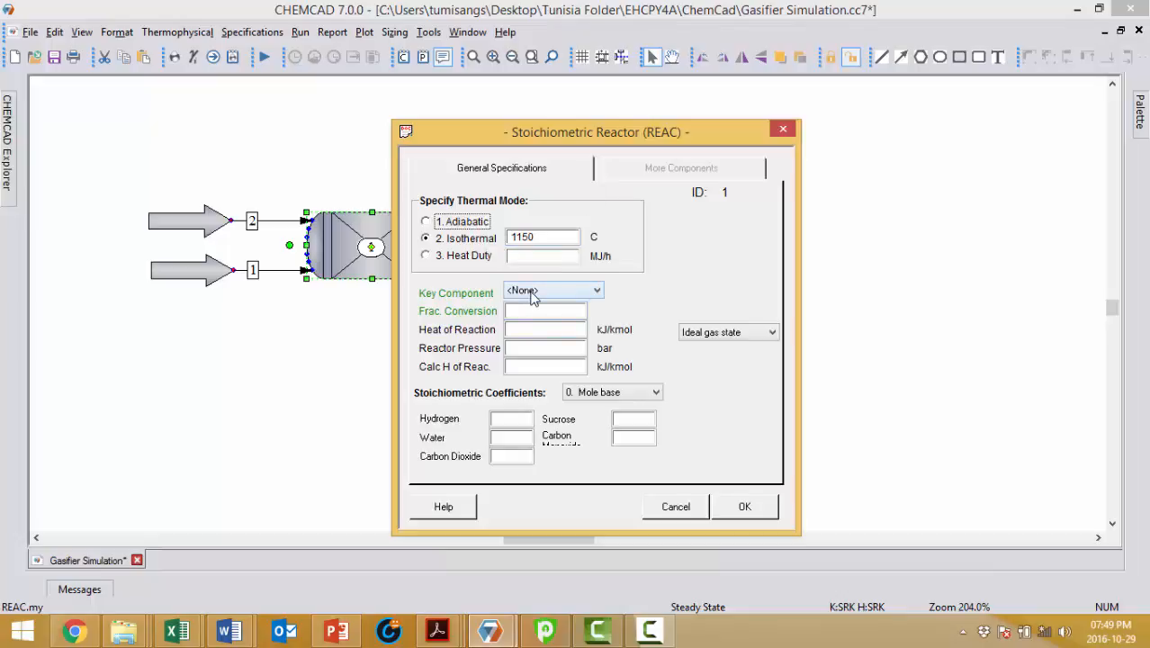
pyautogui.click(531, 290)
pyautogui.click(539, 347)
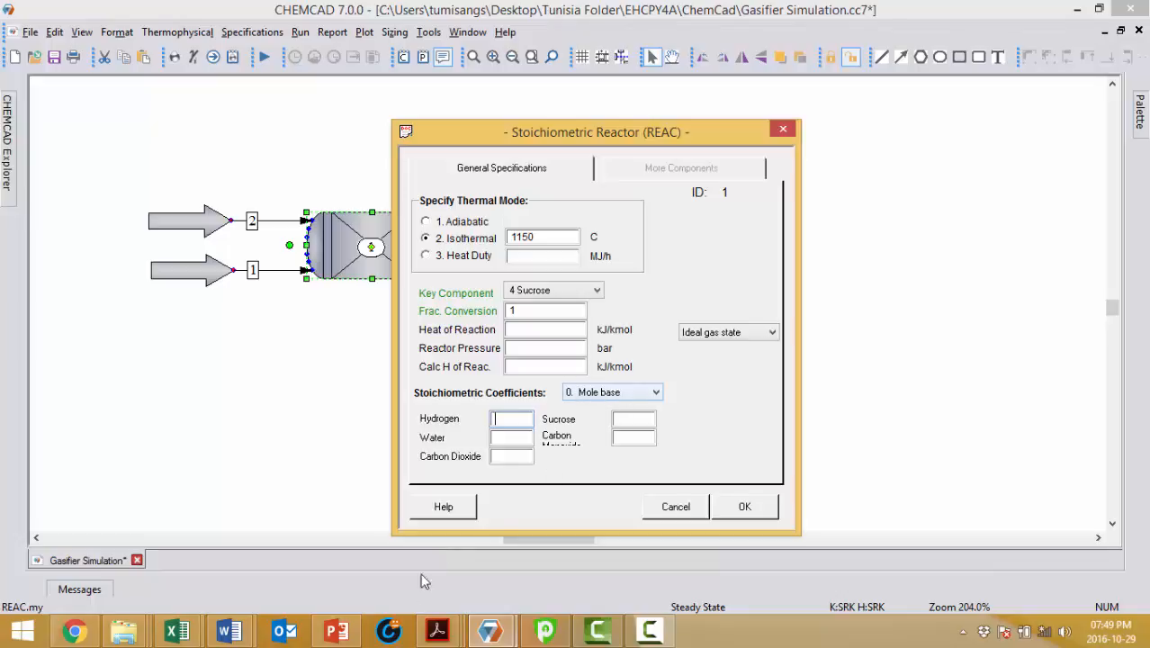
# - Switch to PowerPoint to show the balanced gasifier reaction on slide 12, and place CHEMCAD's reactor specifications beside the equation
pyautogui.click(338, 633)
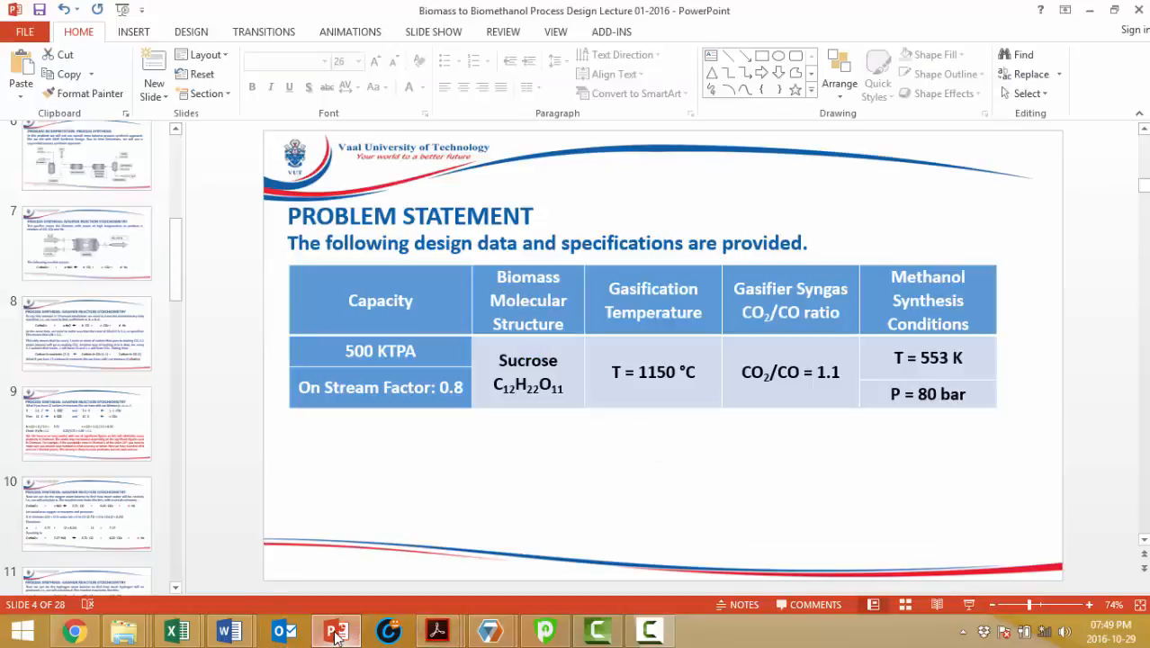
pyautogui.scroll(-2, 90, 504)
pyautogui.scroll(-5, 90, 504)
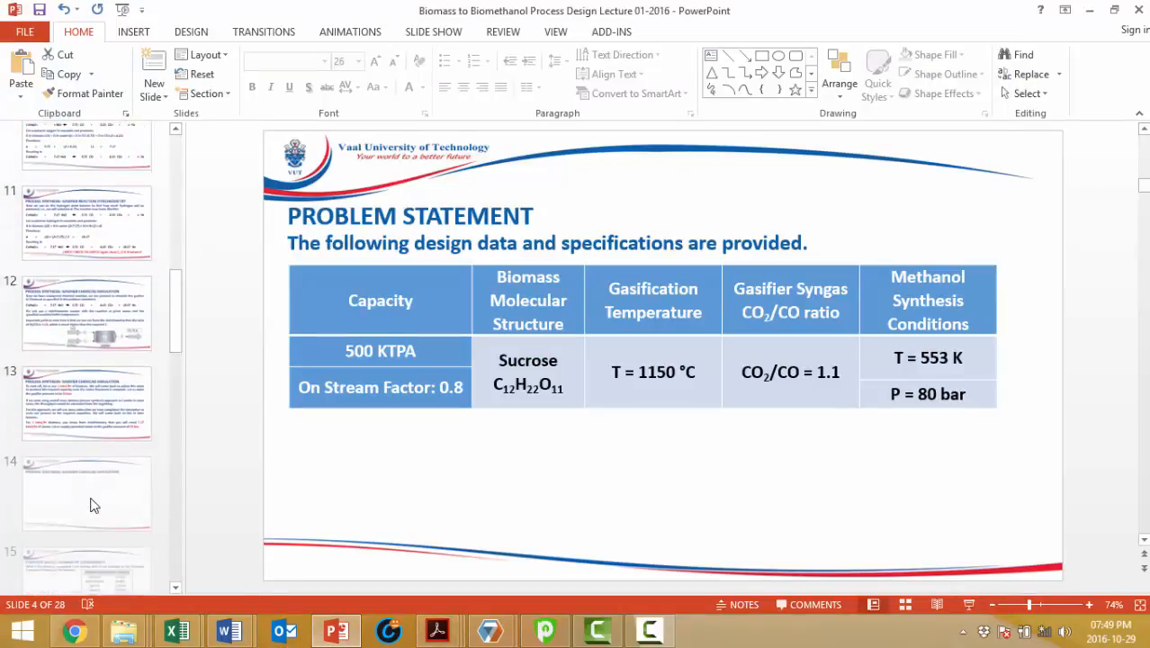
pyautogui.scroll(4, 101, 488)
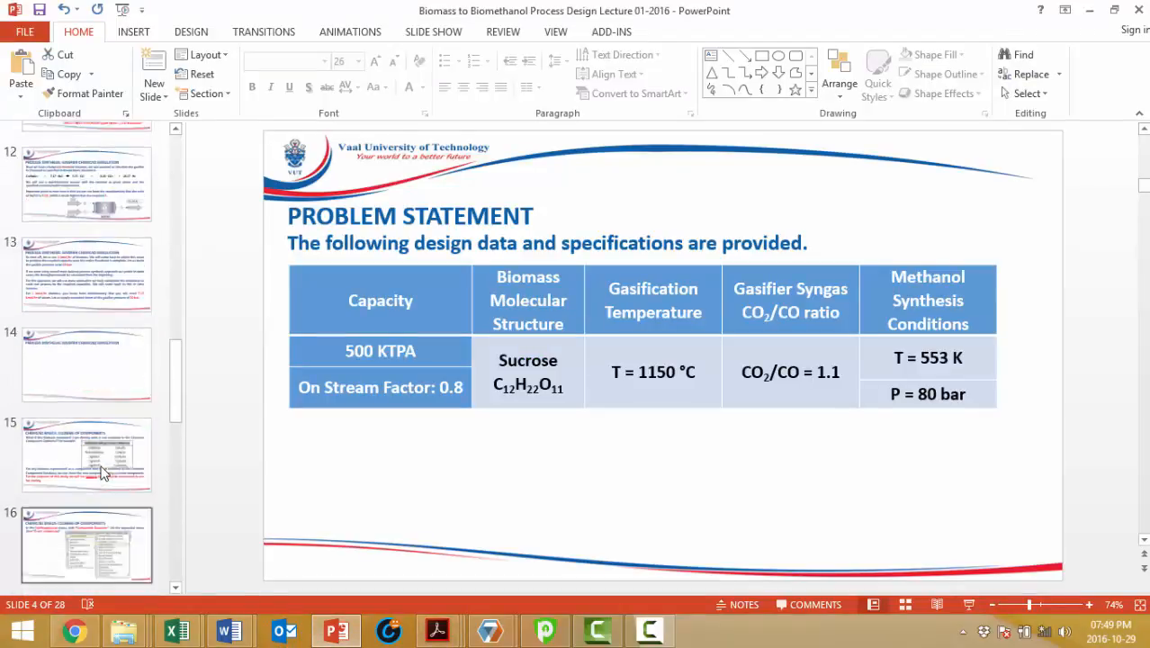
pyautogui.click(126, 309)
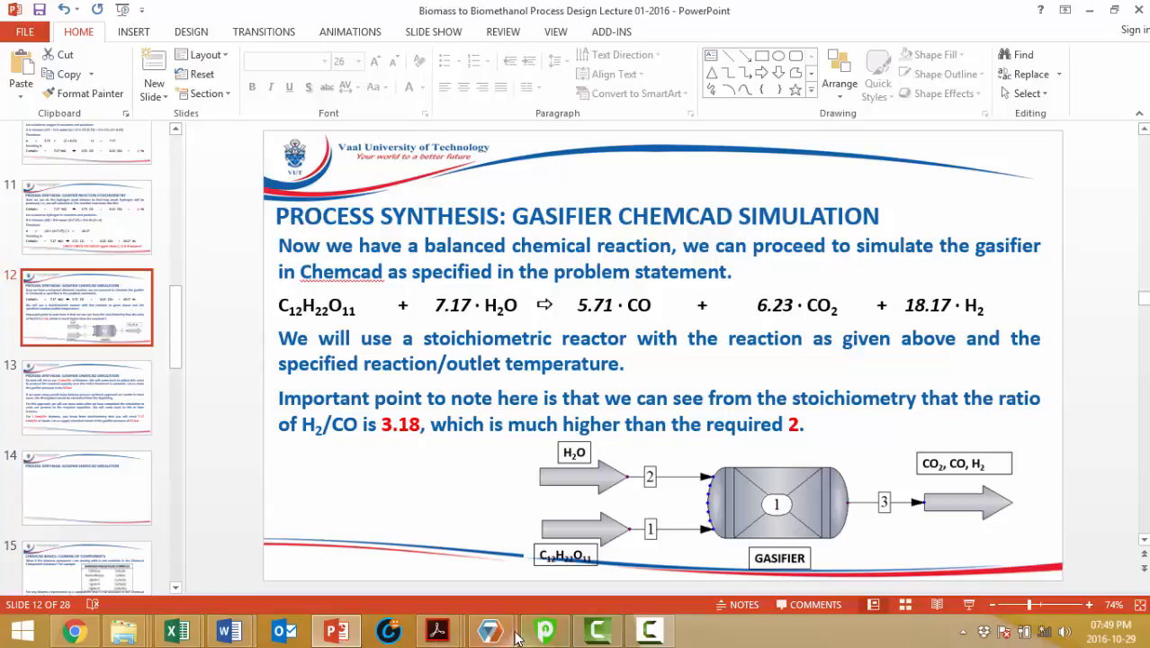
pyautogui.moveTo(513, 630)
pyautogui.click(573, 553)
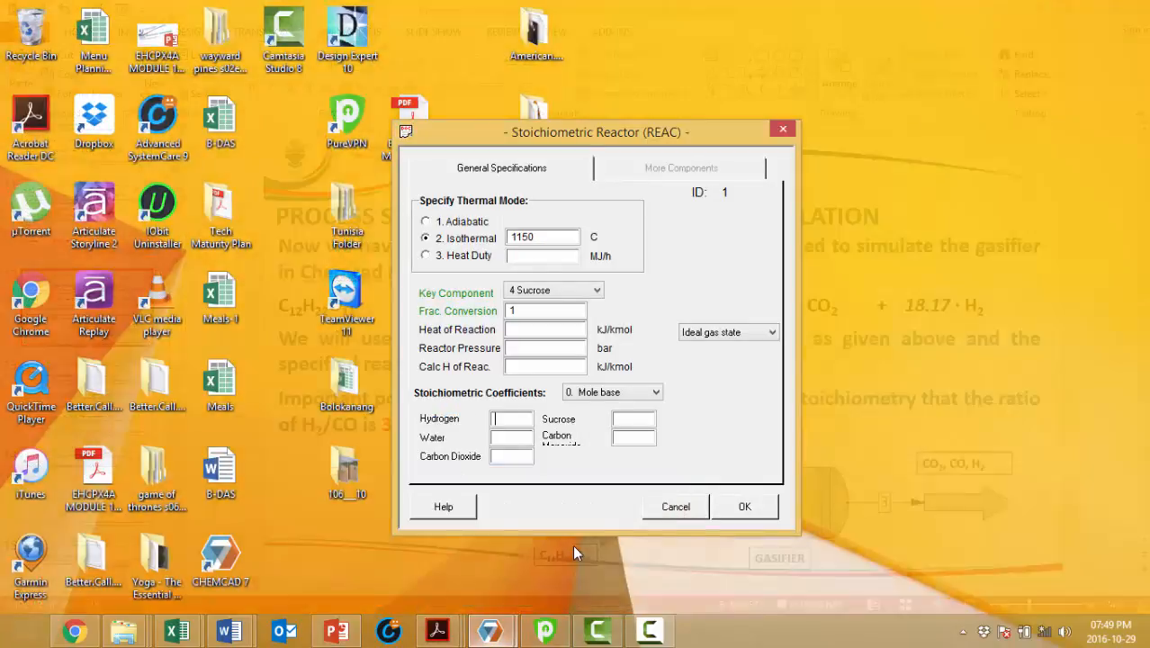
pyautogui.moveTo(625, 142); pyautogui.dragTo(252, 141)
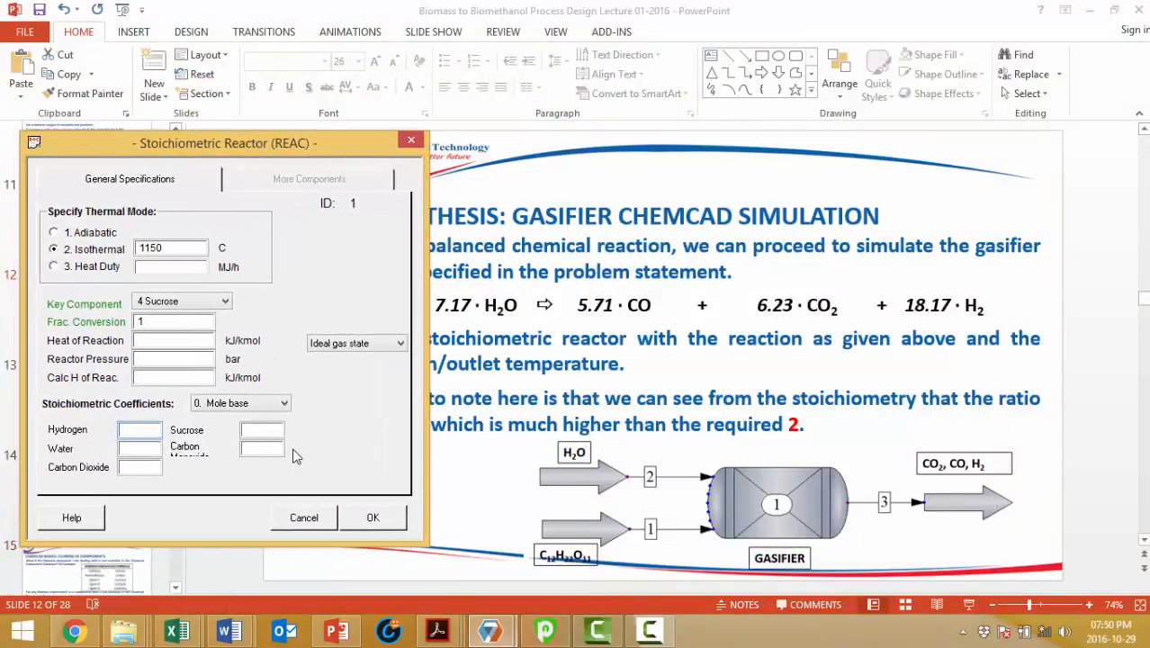